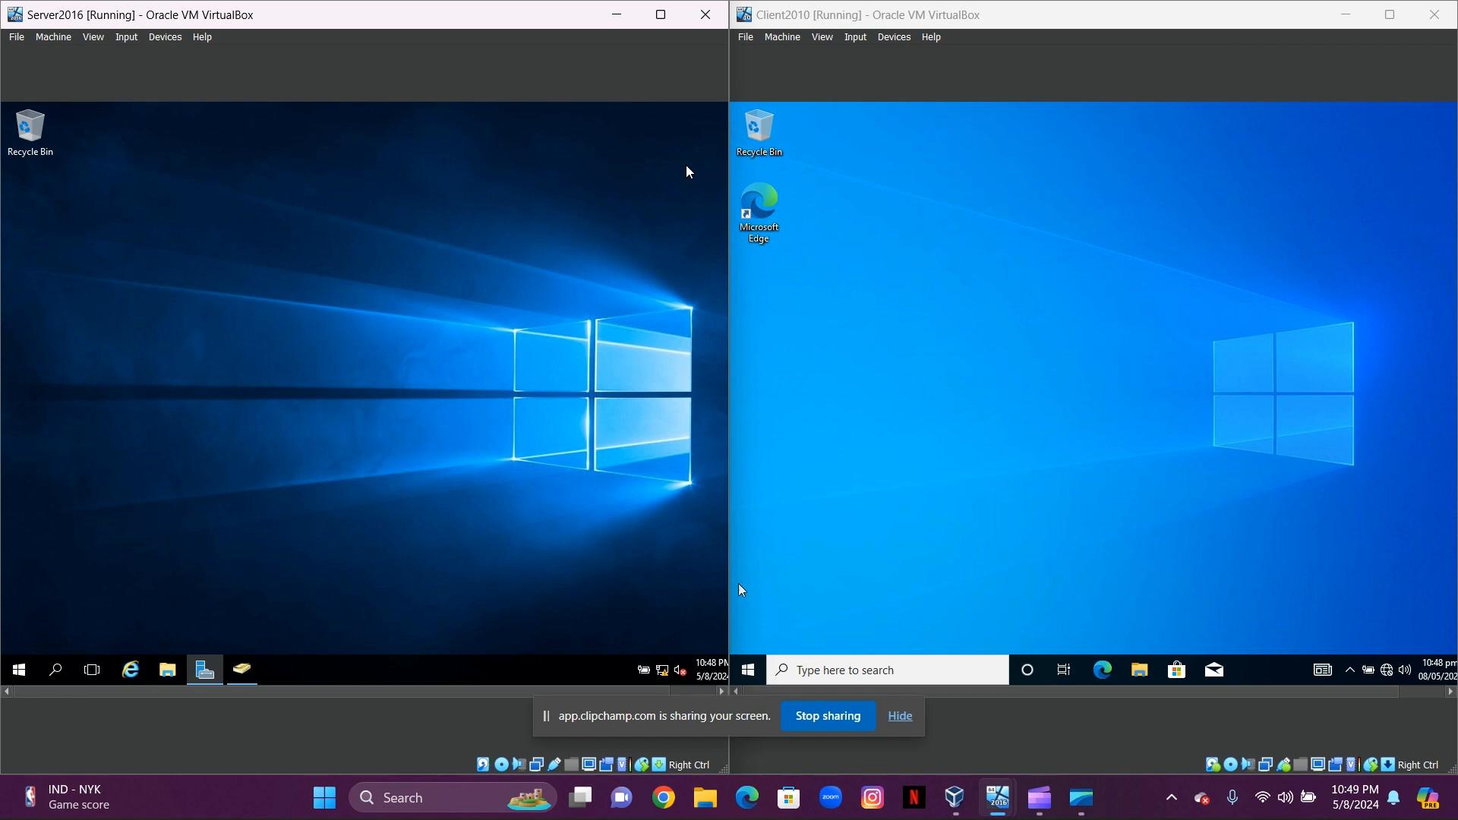
Start adding a role with a role-based installation on the server listed in the server pool.
{"action": "mouse_move", "coordinate": [205, 671]}
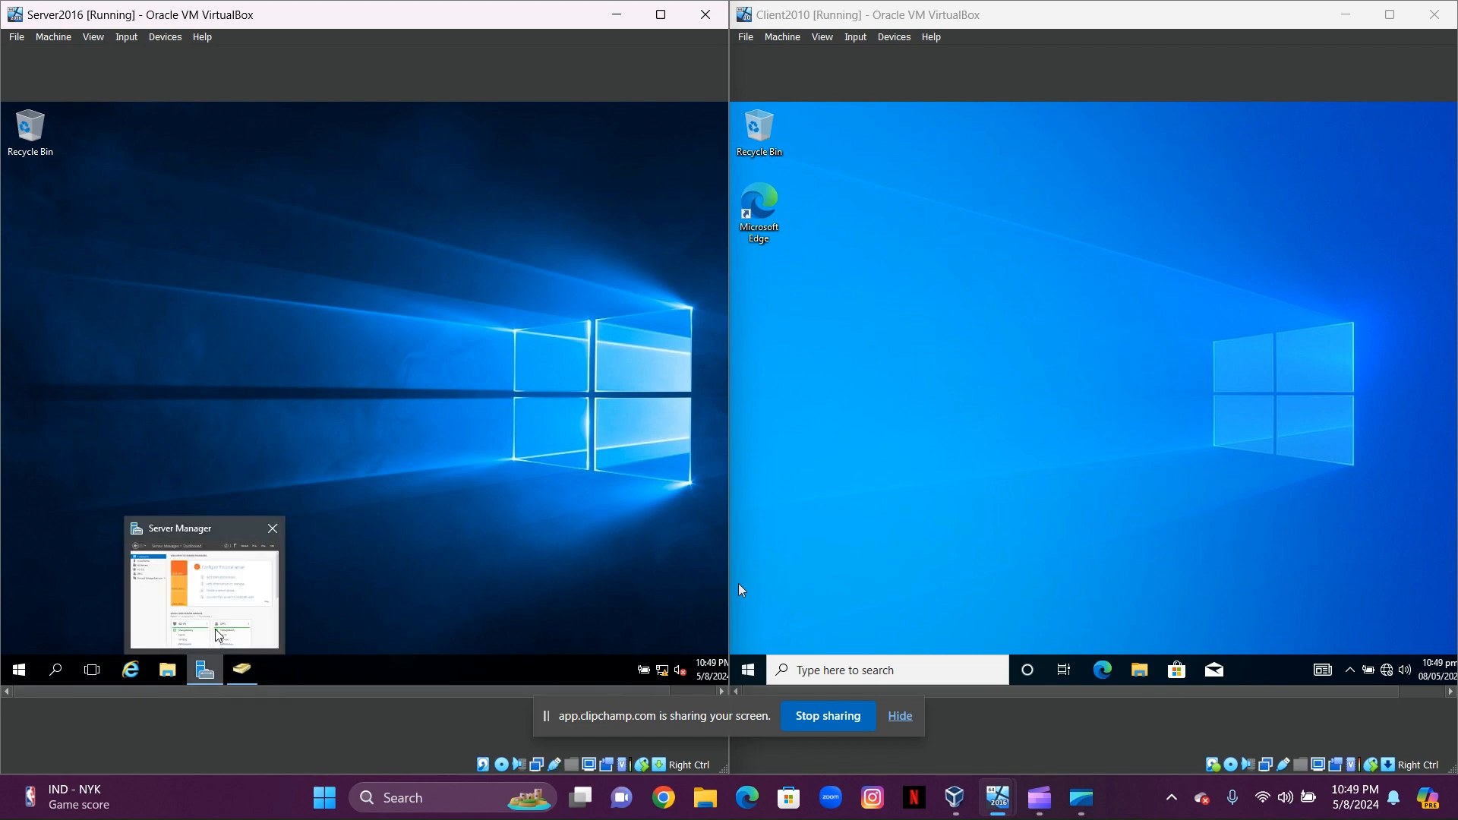
{"action": "left_click", "coordinate": [218, 634]}
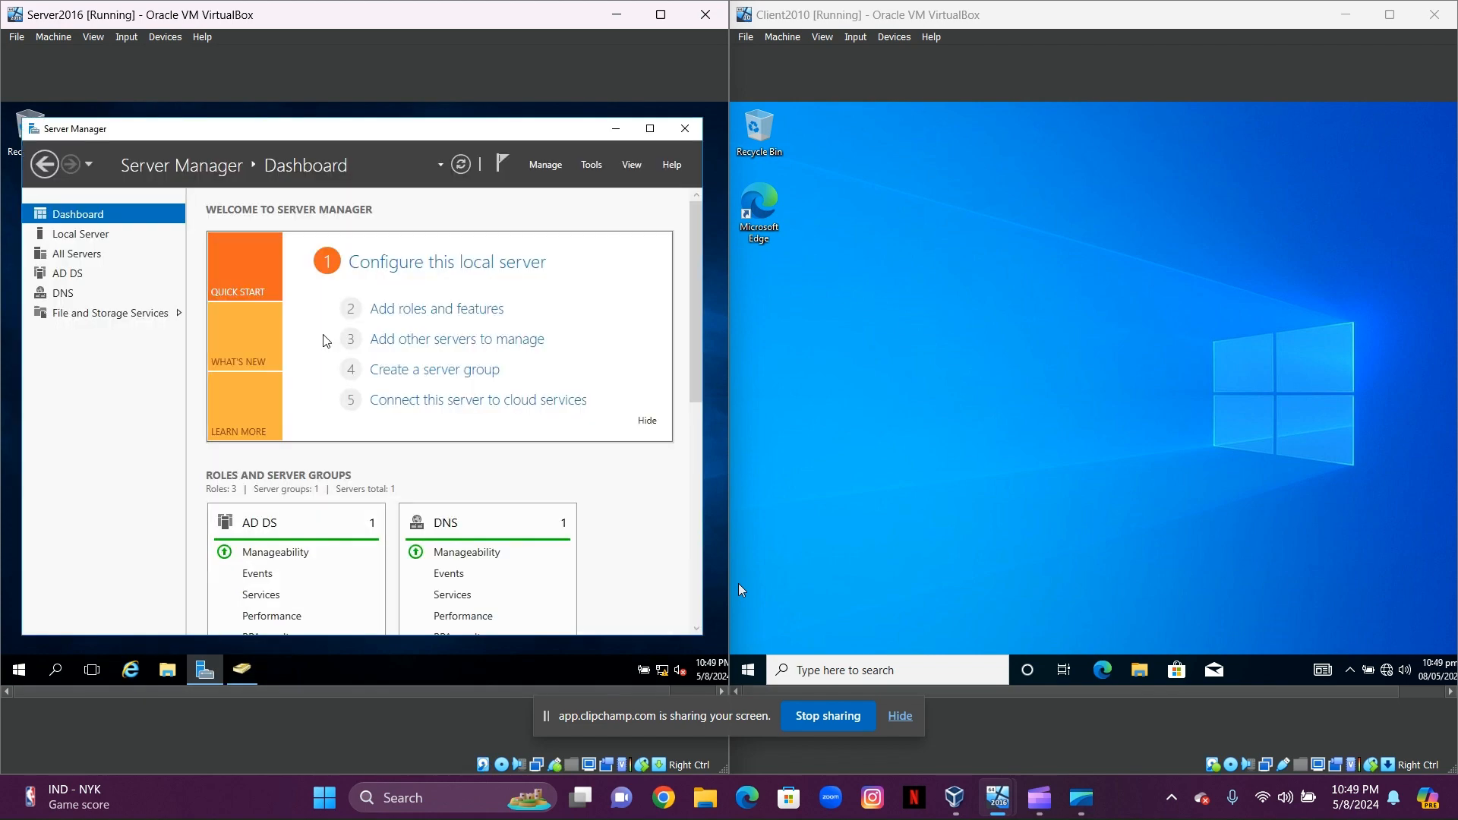
{"action": "left_click", "coordinate": [393, 309]}
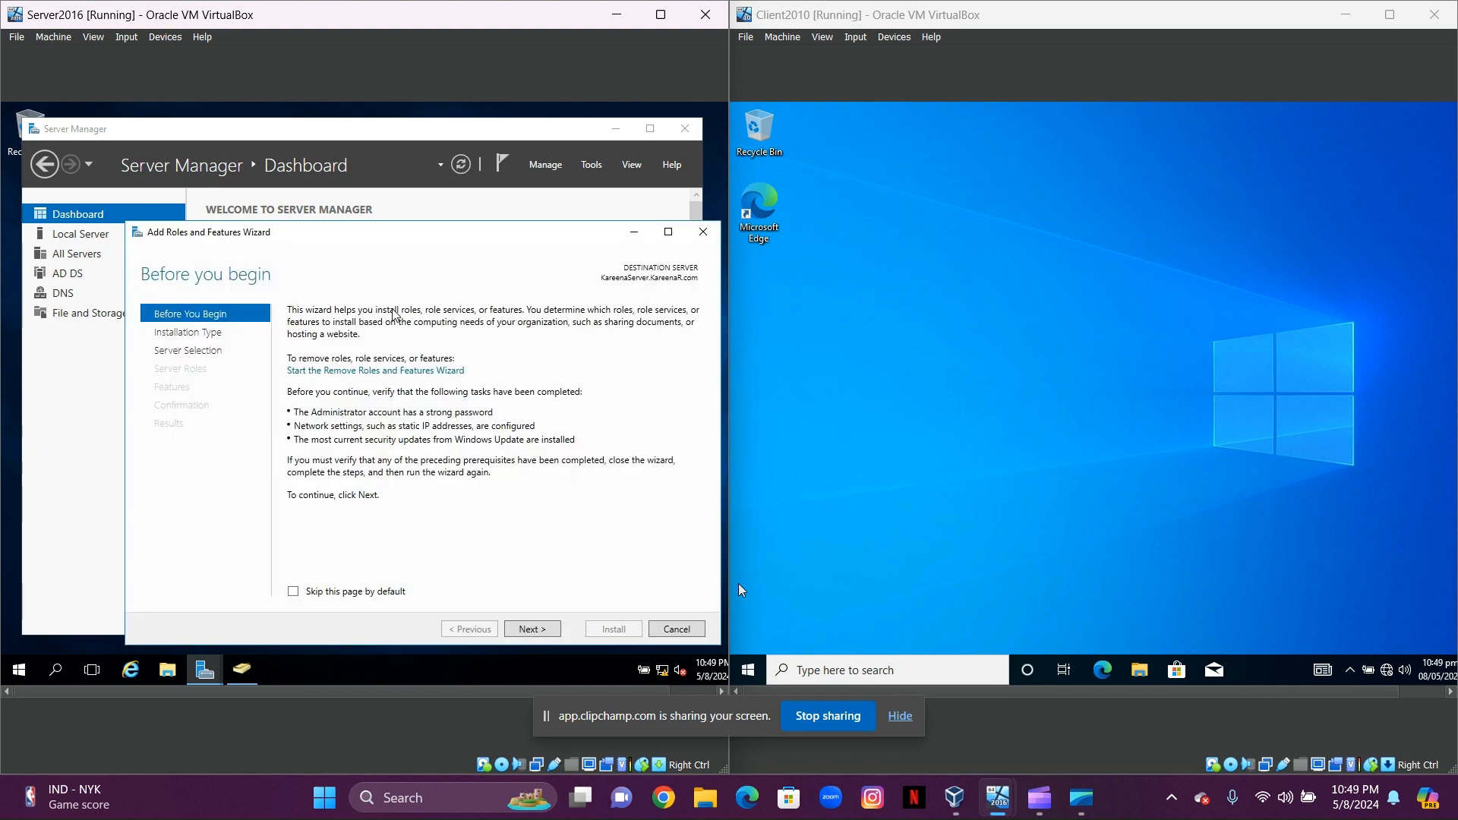
{"action": "left_click", "coordinate": [539, 631]}
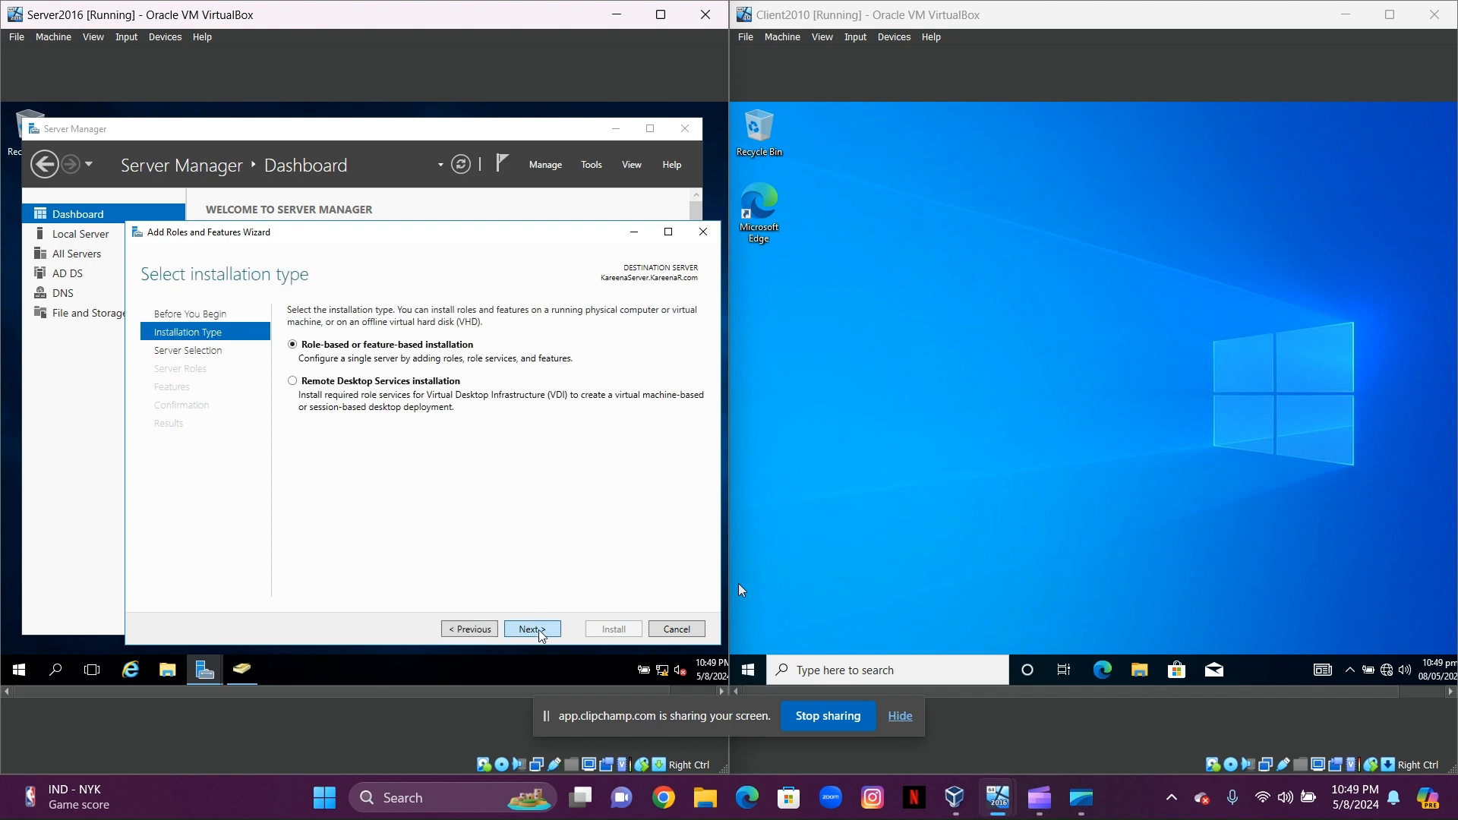
{"action": "left_click", "coordinate": [532, 628]}
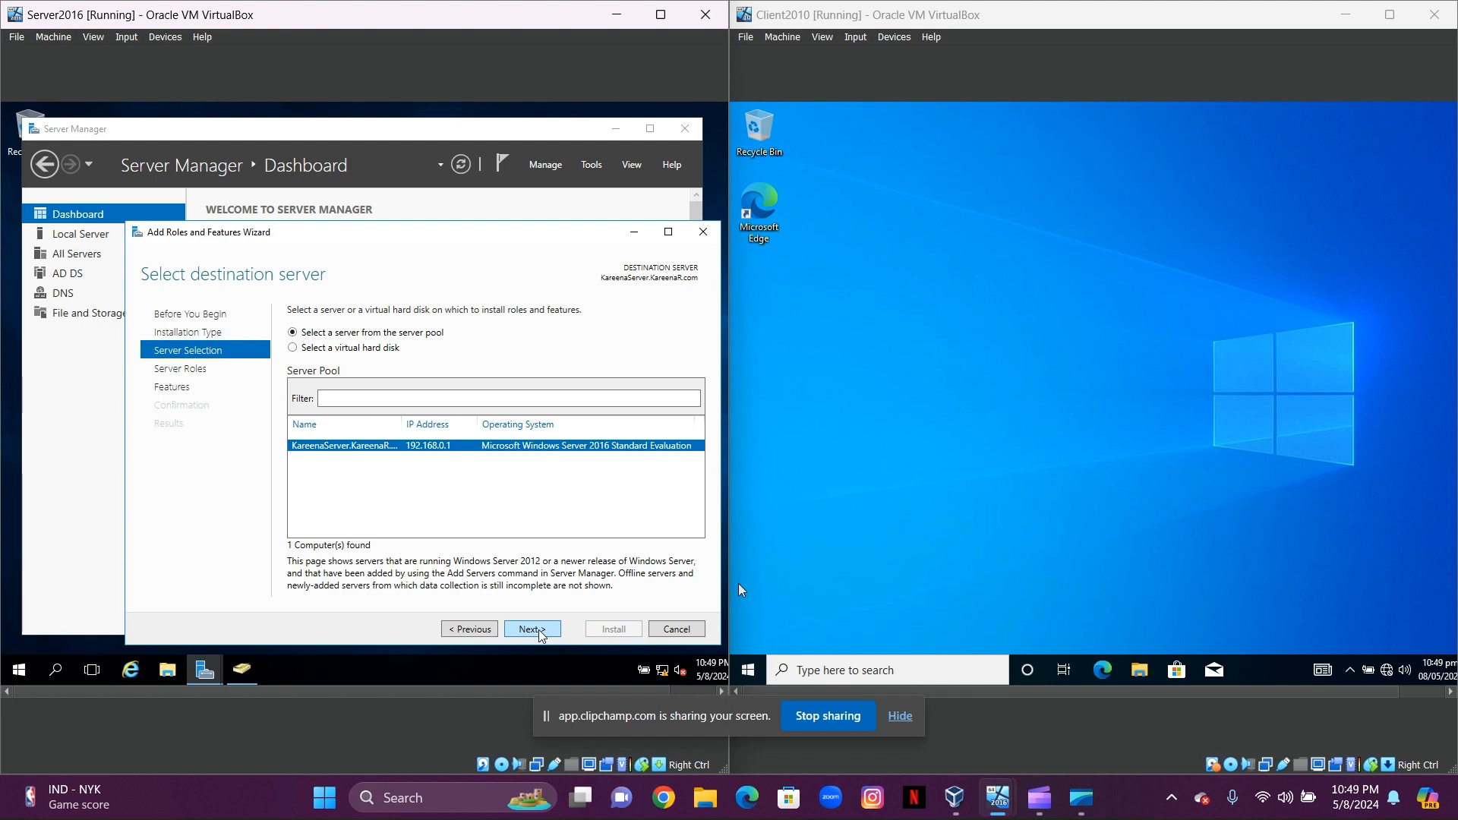
{"action": "left_click", "coordinate": [535, 630]}
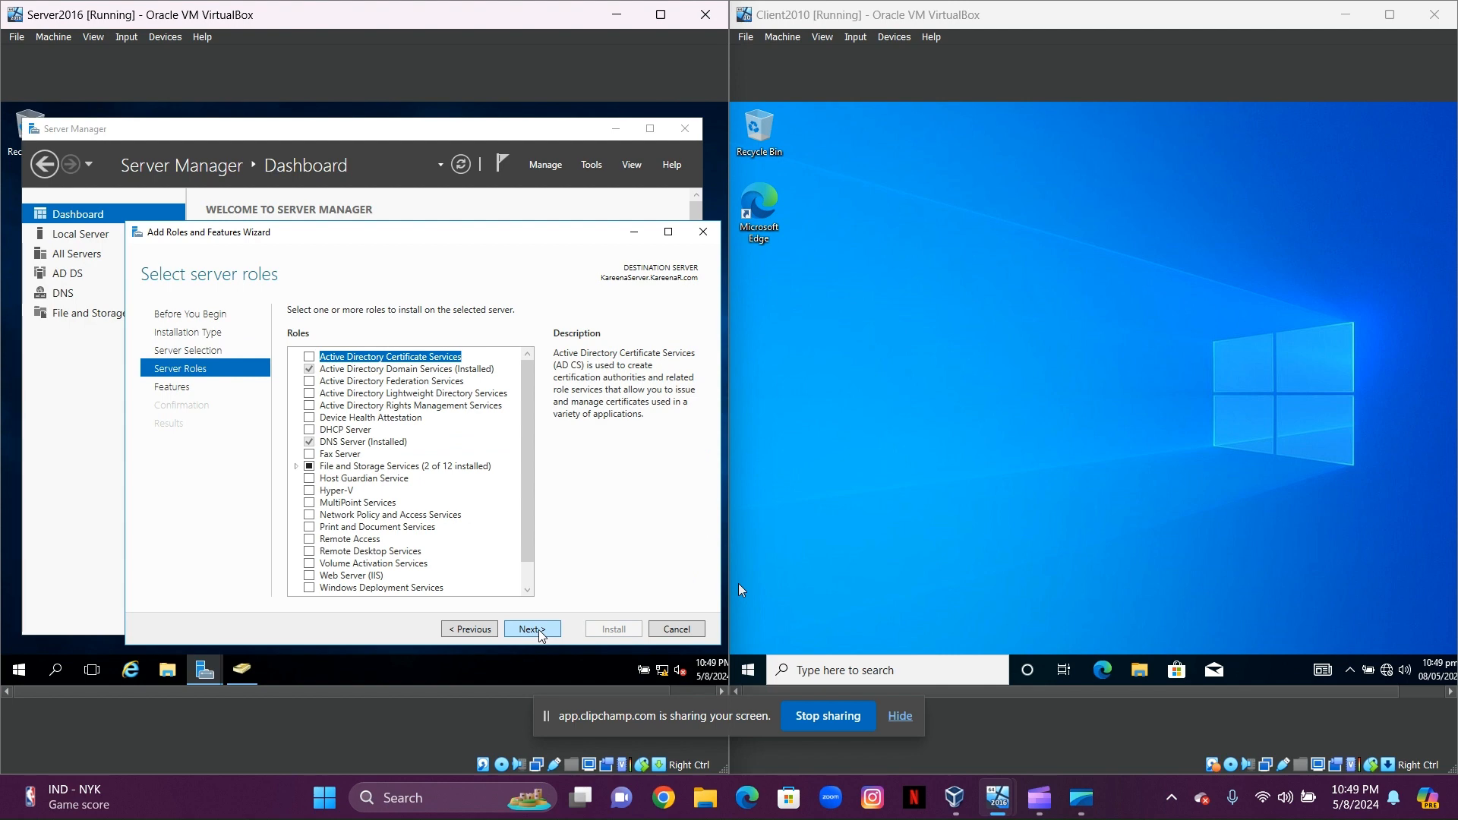
Install the DHCP Server role with its required management tools, adding no other features.
{"action": "left_click", "coordinate": [310, 430]}
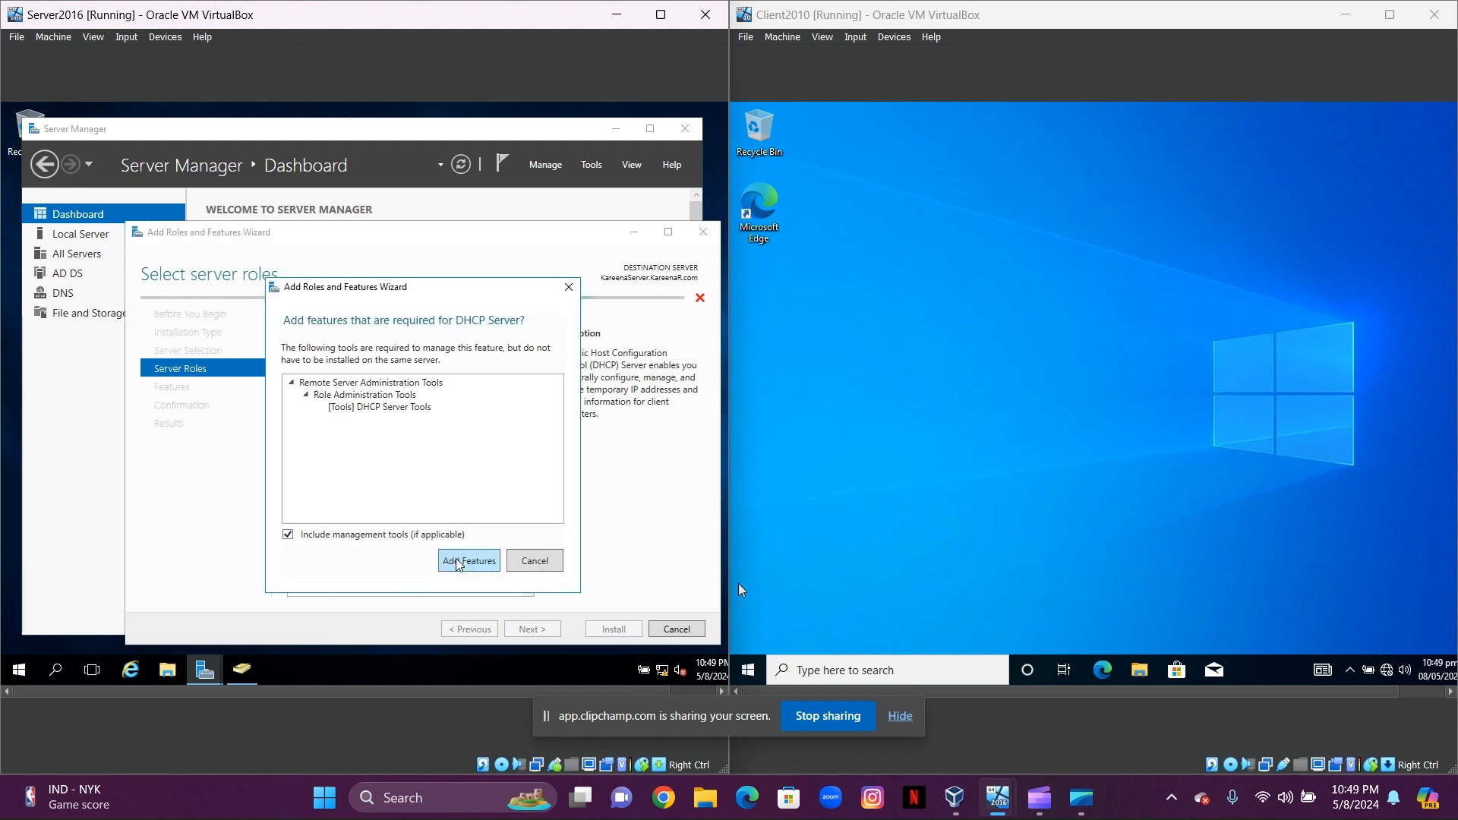
{"action": "left_click", "coordinate": [458, 565]}
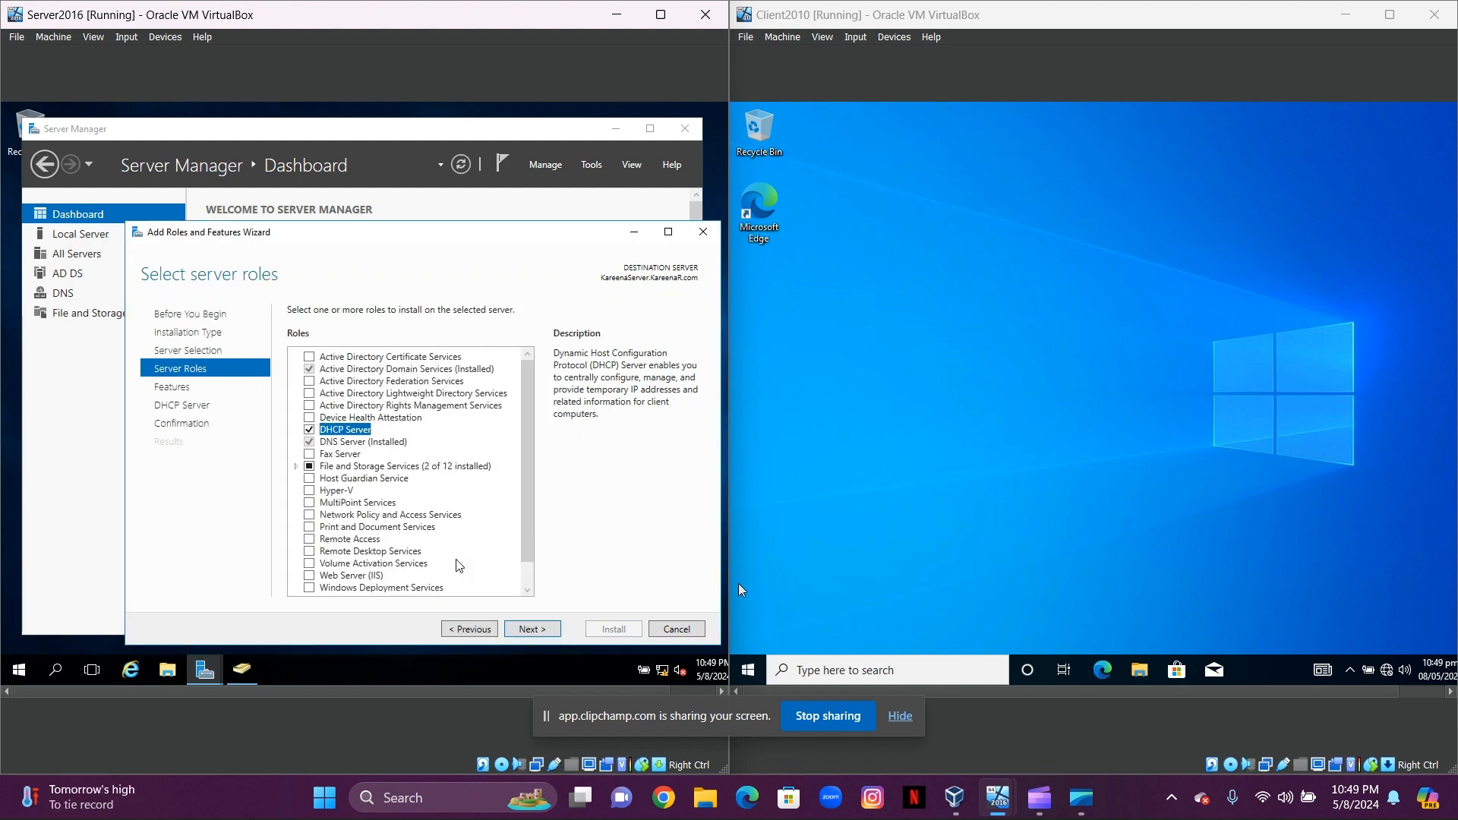
{"action": "left_click", "coordinate": [556, 632]}
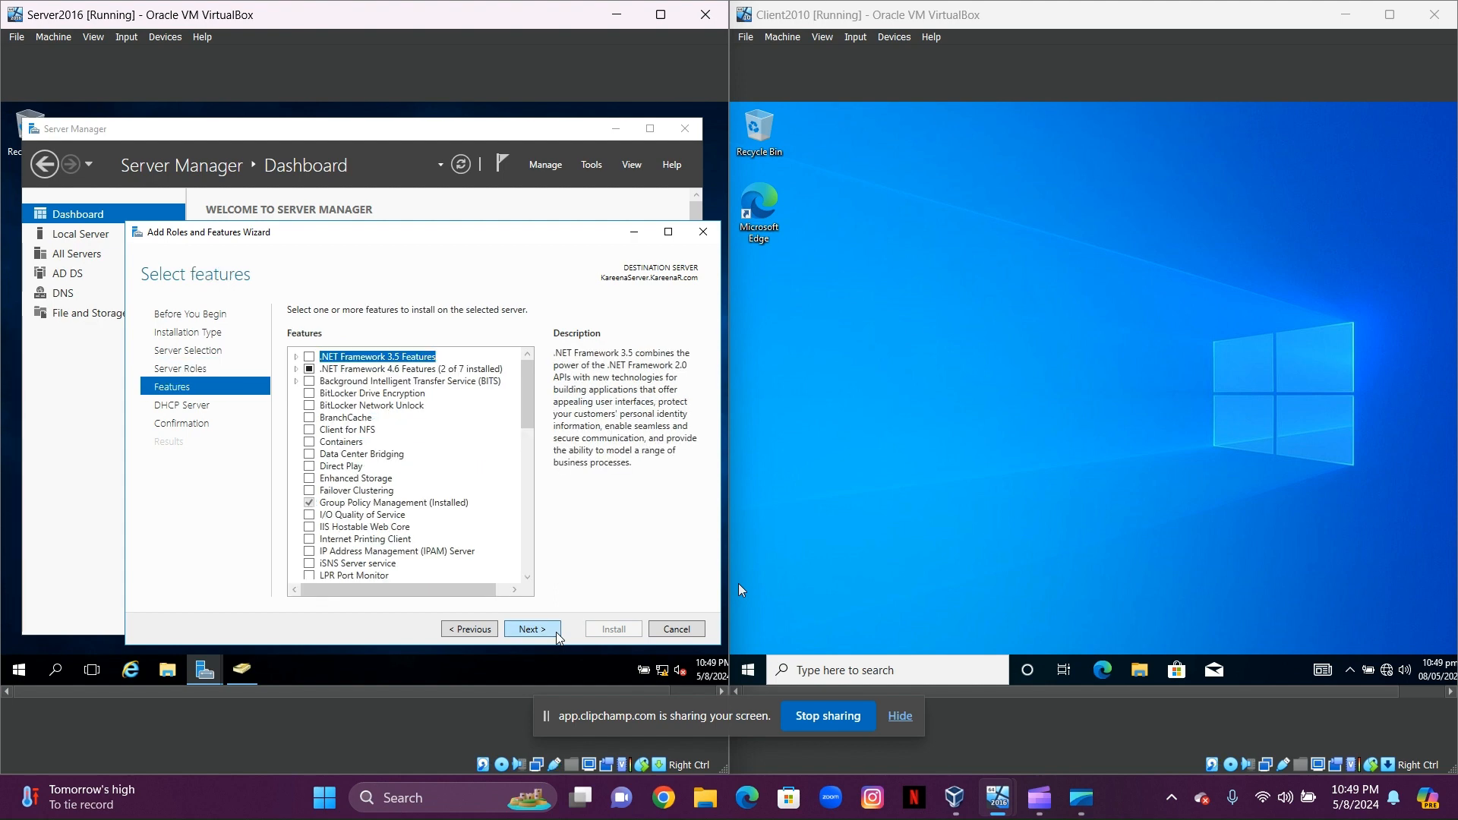
{"action": "left_click", "coordinate": [531, 630]}
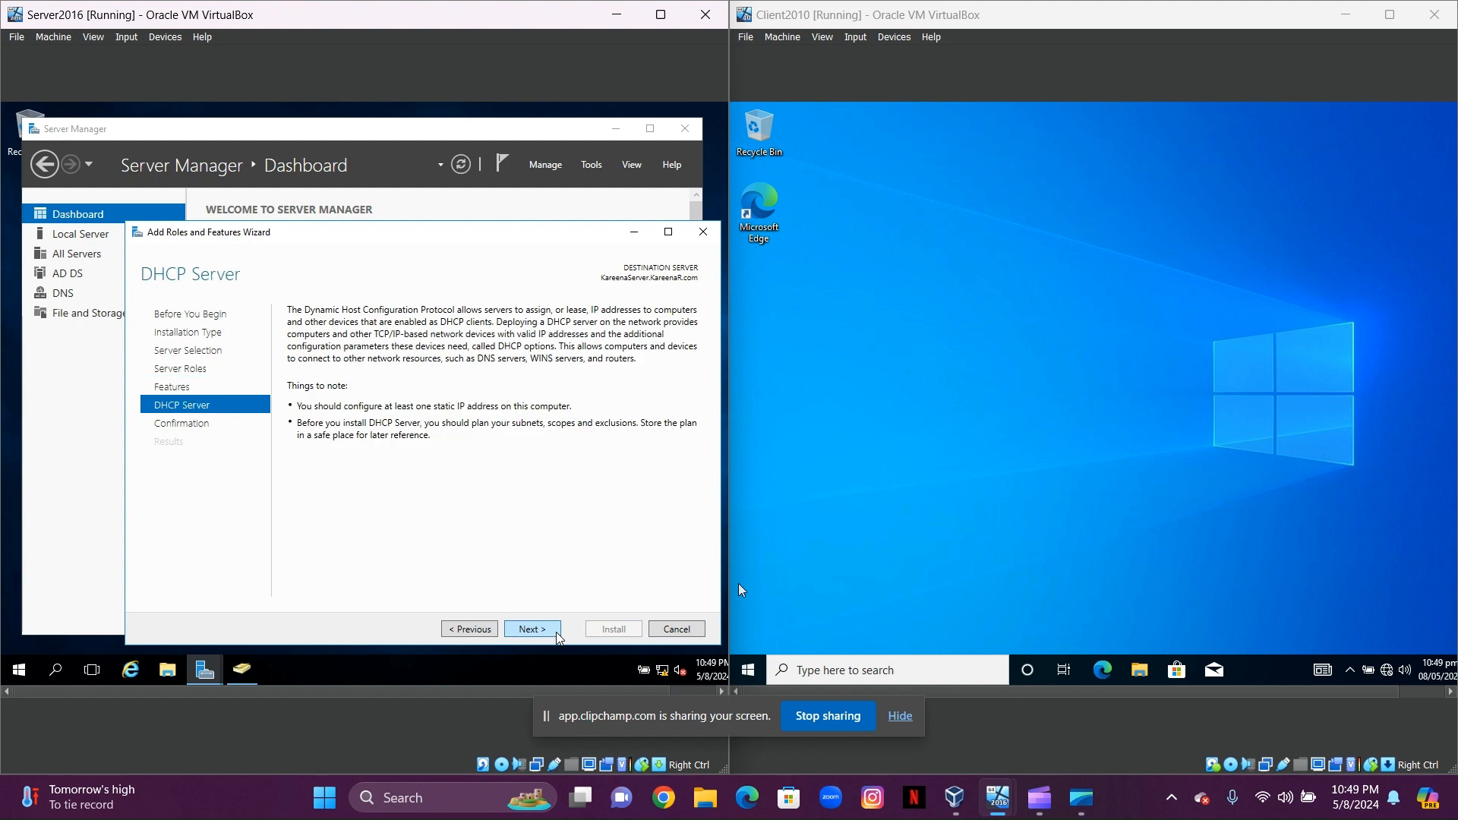
{"action": "left_click", "coordinate": [557, 633]}
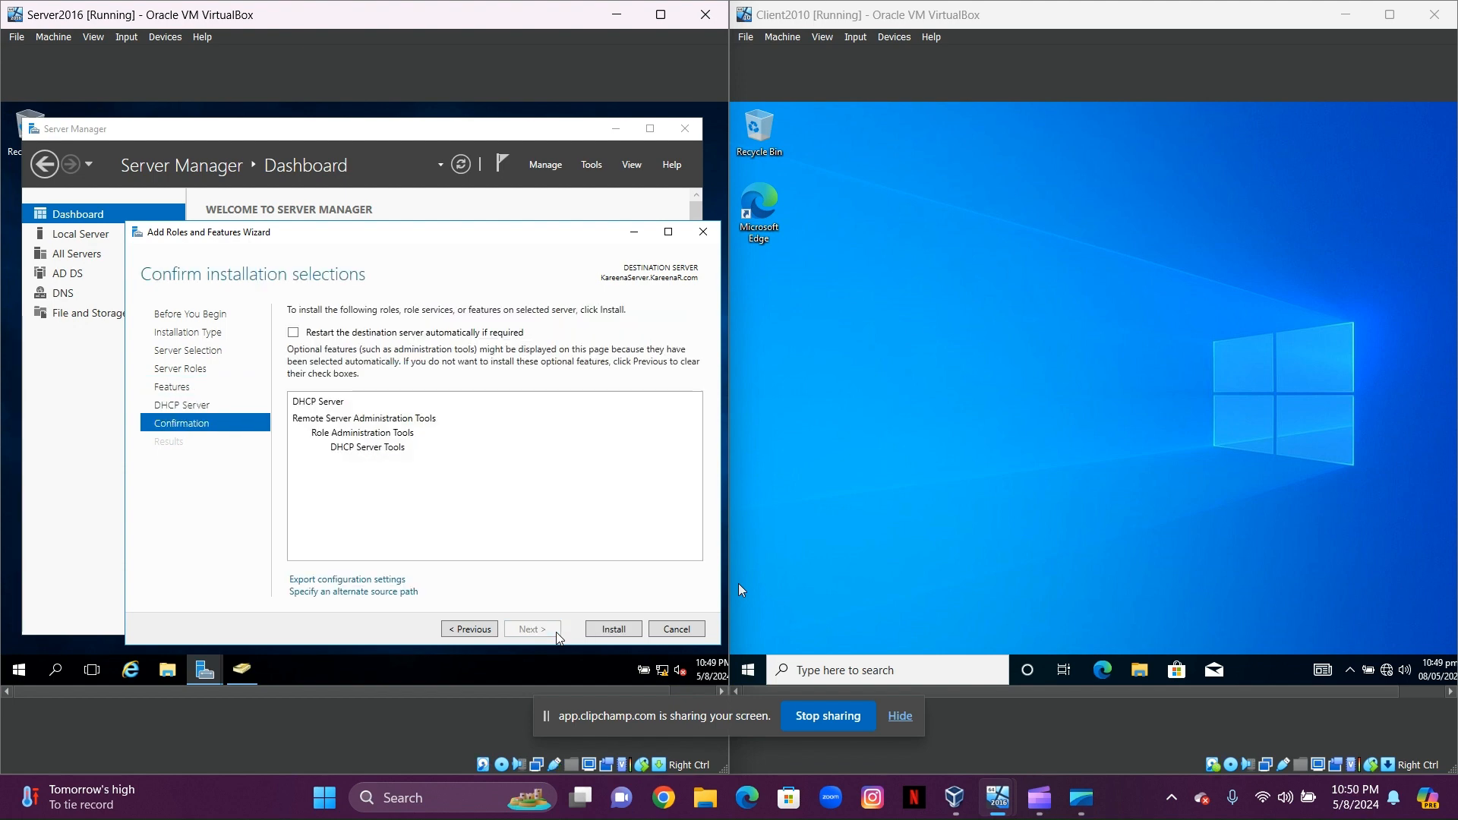
{"action": "left_click", "coordinate": [624, 629]}
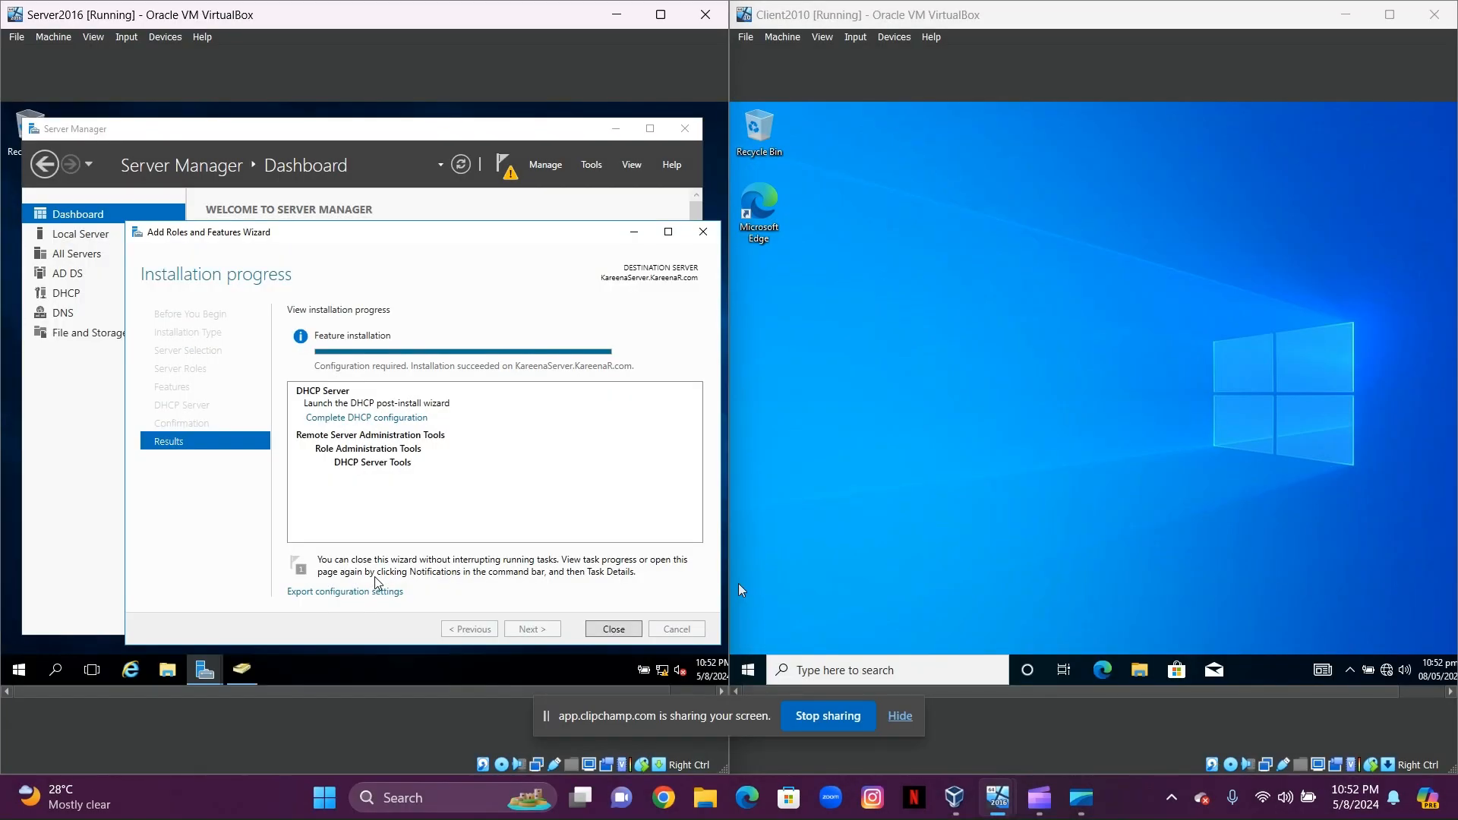
{"action": "left_click", "coordinate": [607, 635]}
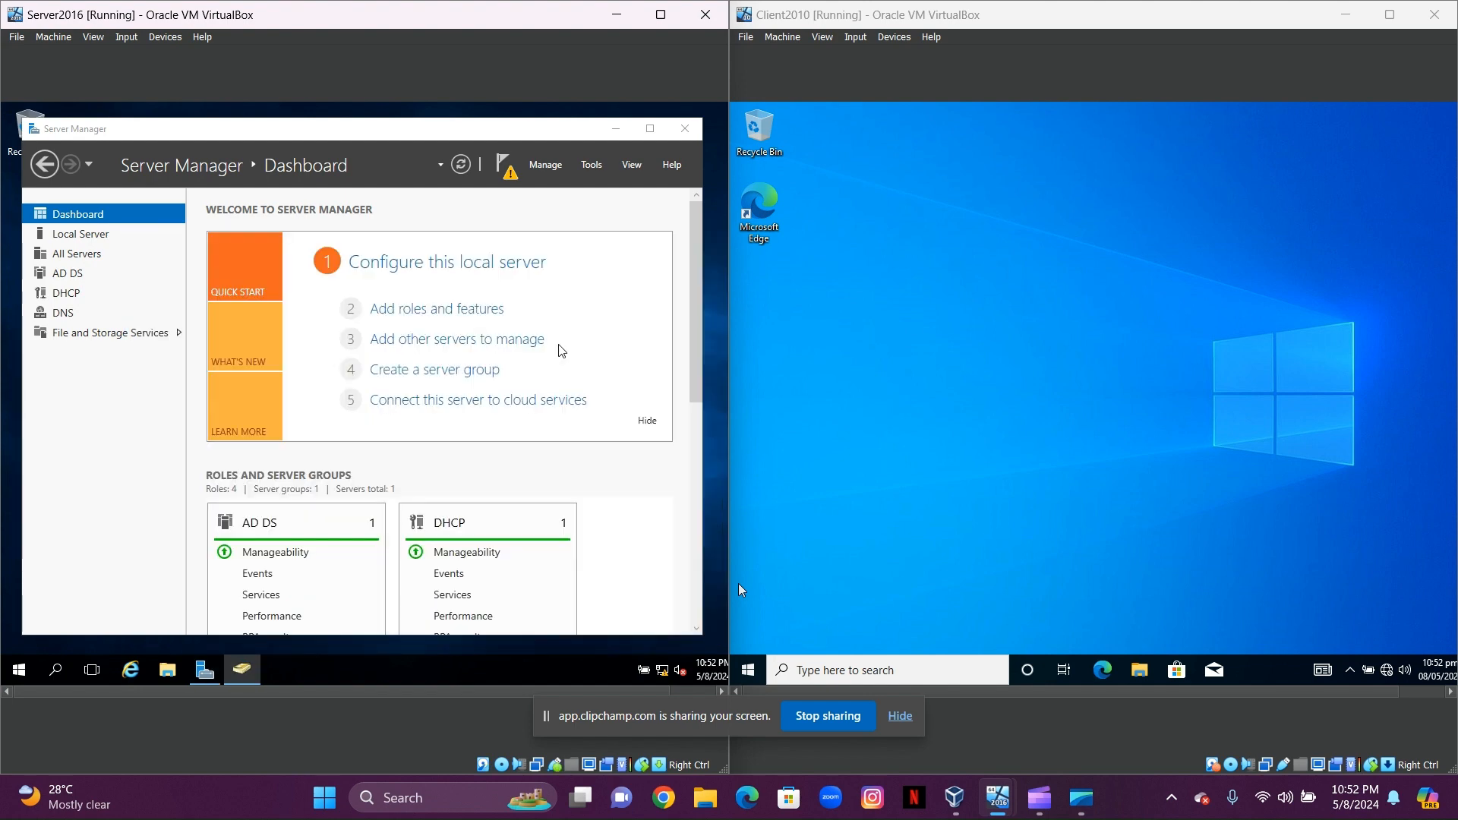
Complete the DHCP post-install configuration, authorizing the server with the preset administrator credentials.
{"action": "left_click", "coordinate": [499, 161]}
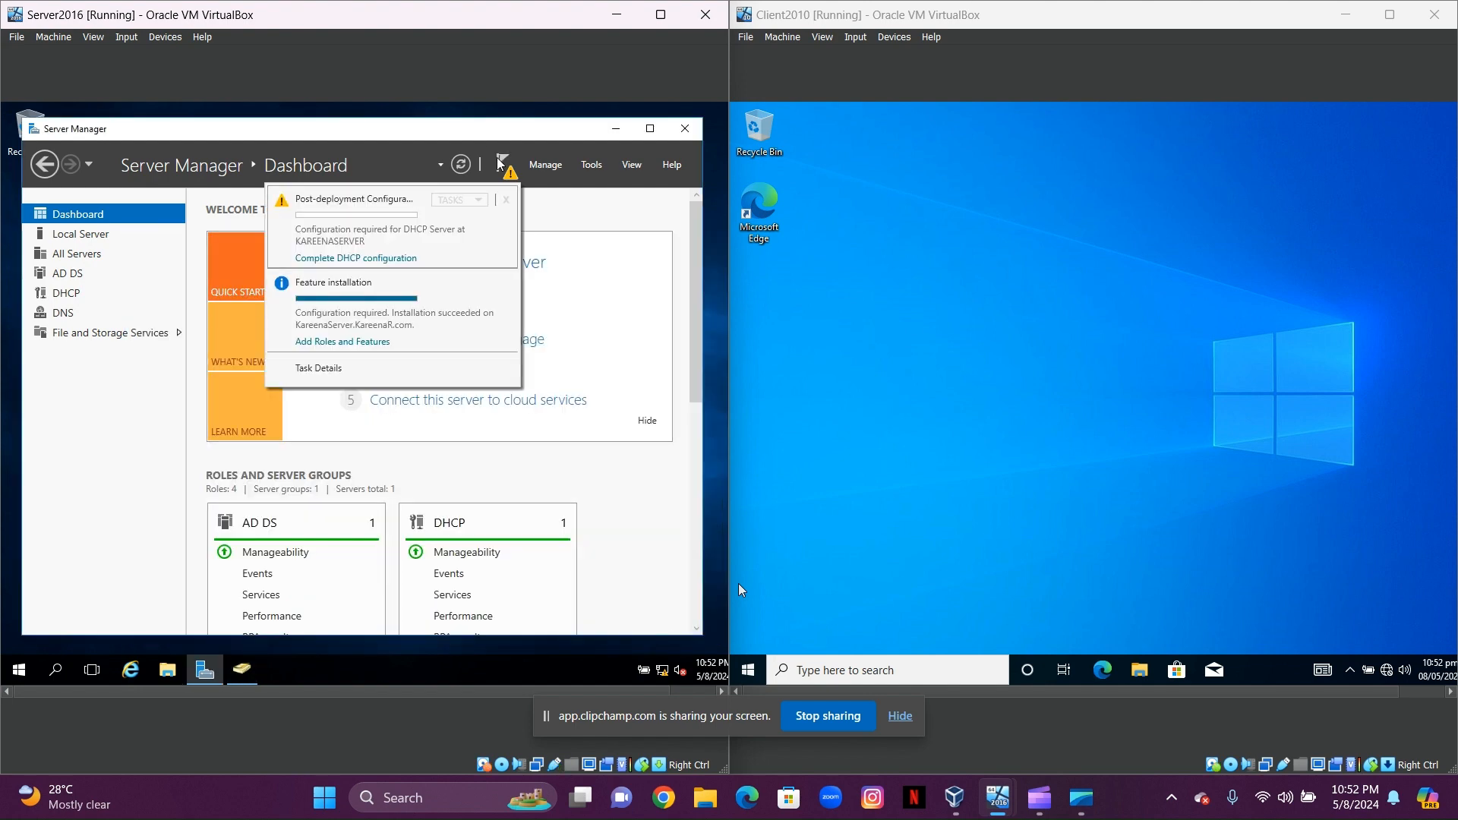
{"action": "left_click", "coordinate": [380, 258]}
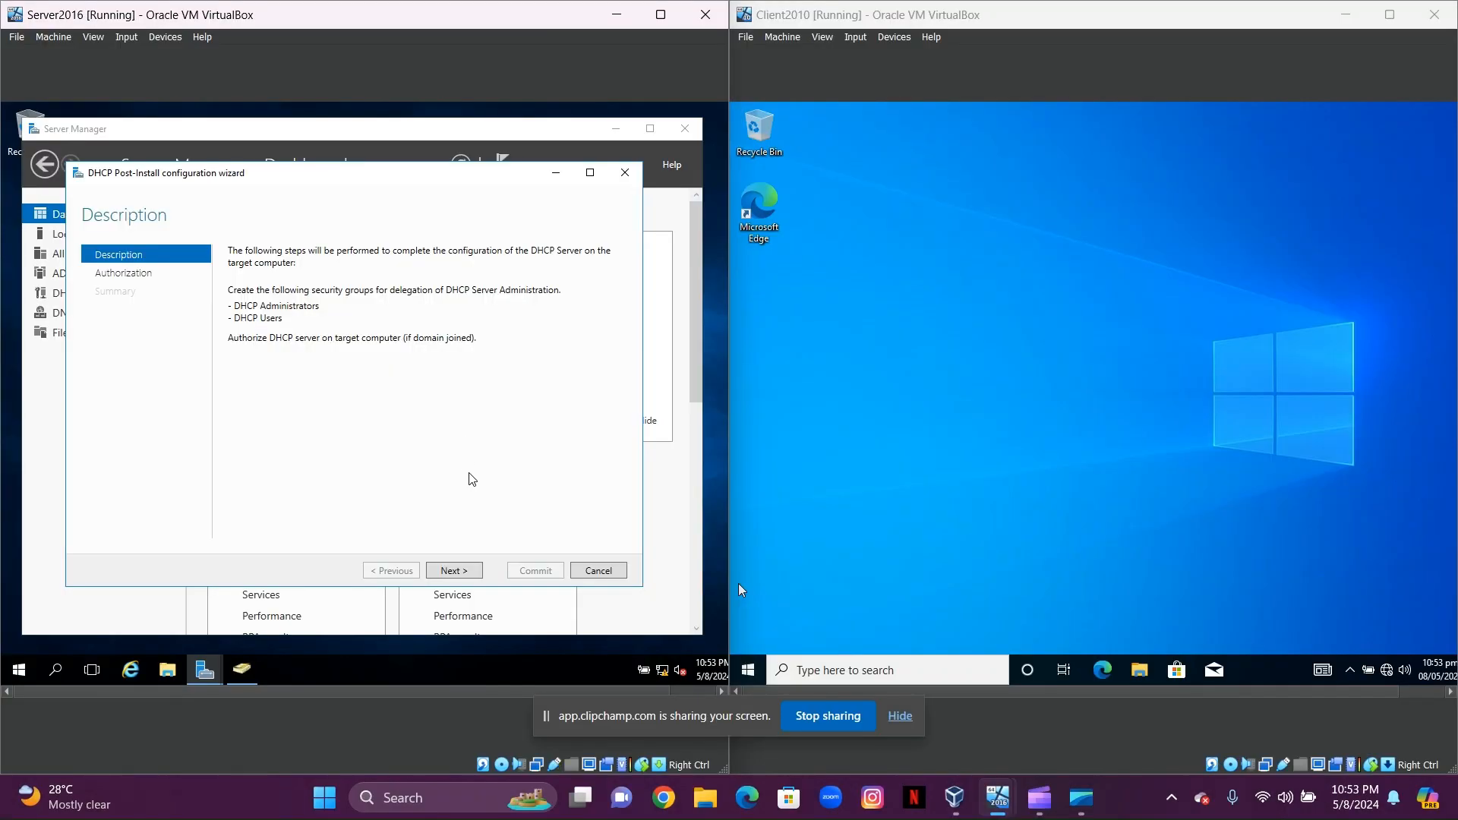
{"action": "left_click", "coordinate": [459, 571]}
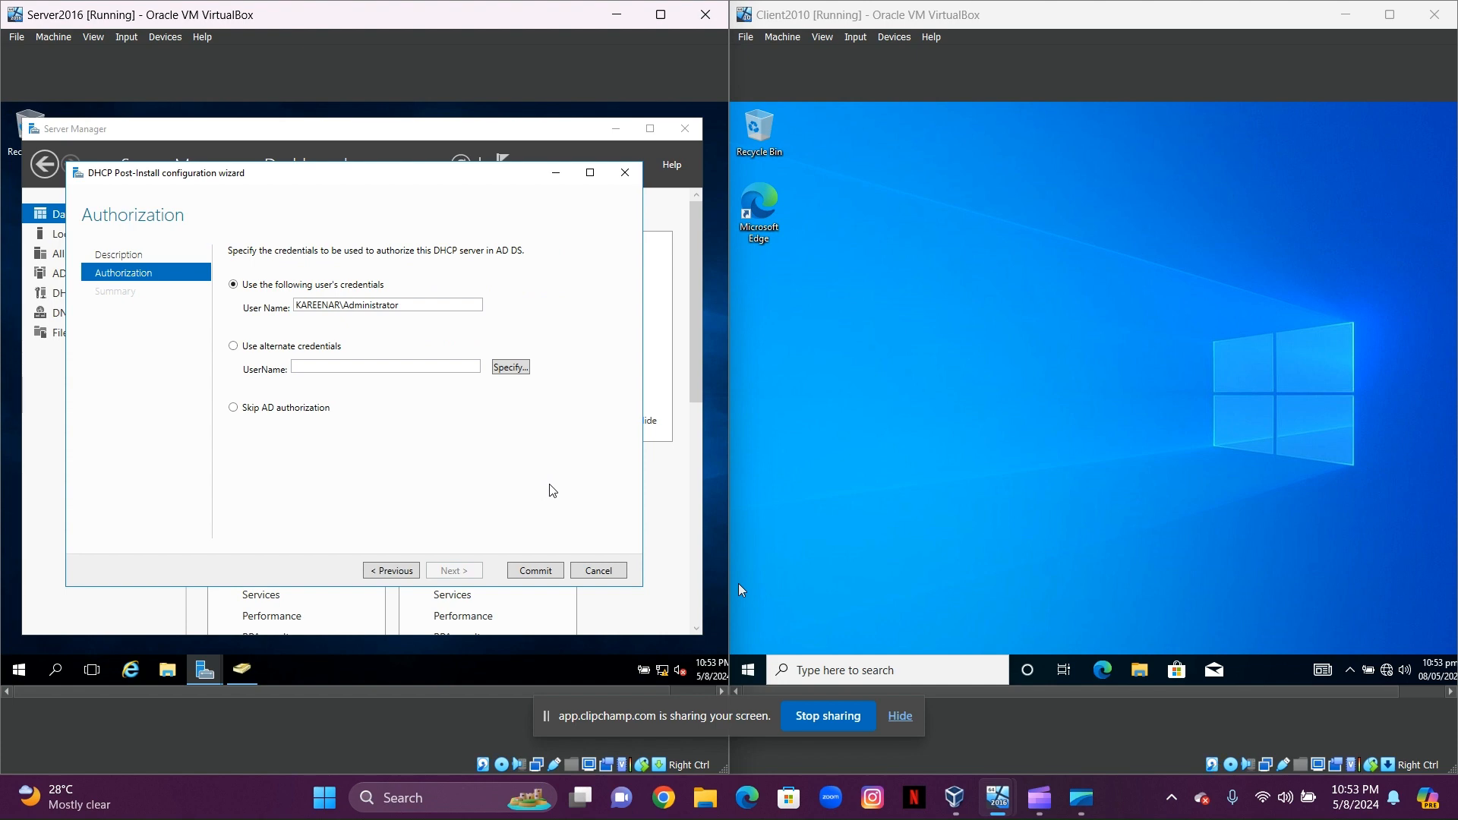
{"action": "left_click", "coordinate": [529, 570]}
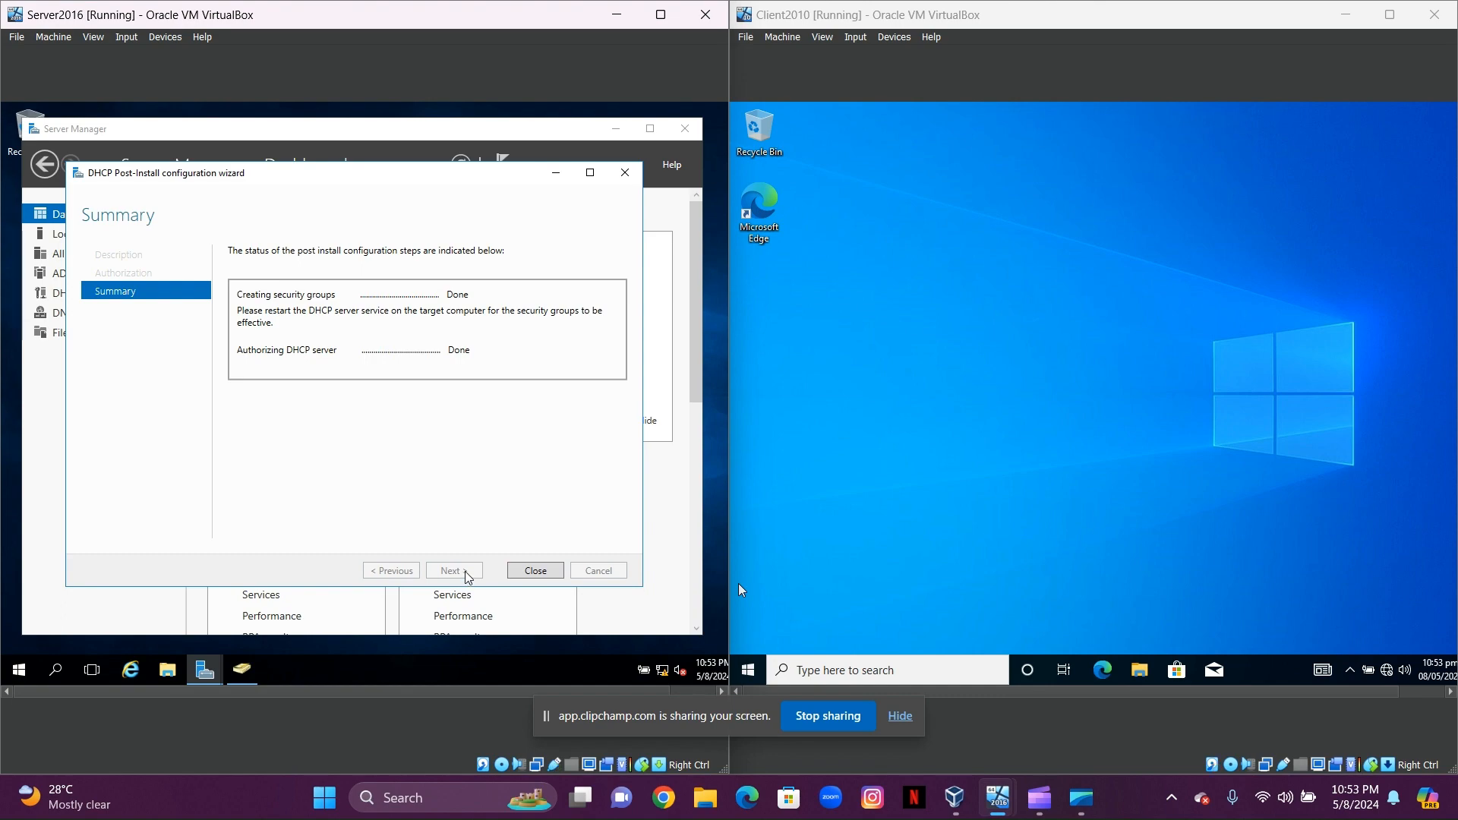
{"action": "left_click", "coordinate": [534, 571]}
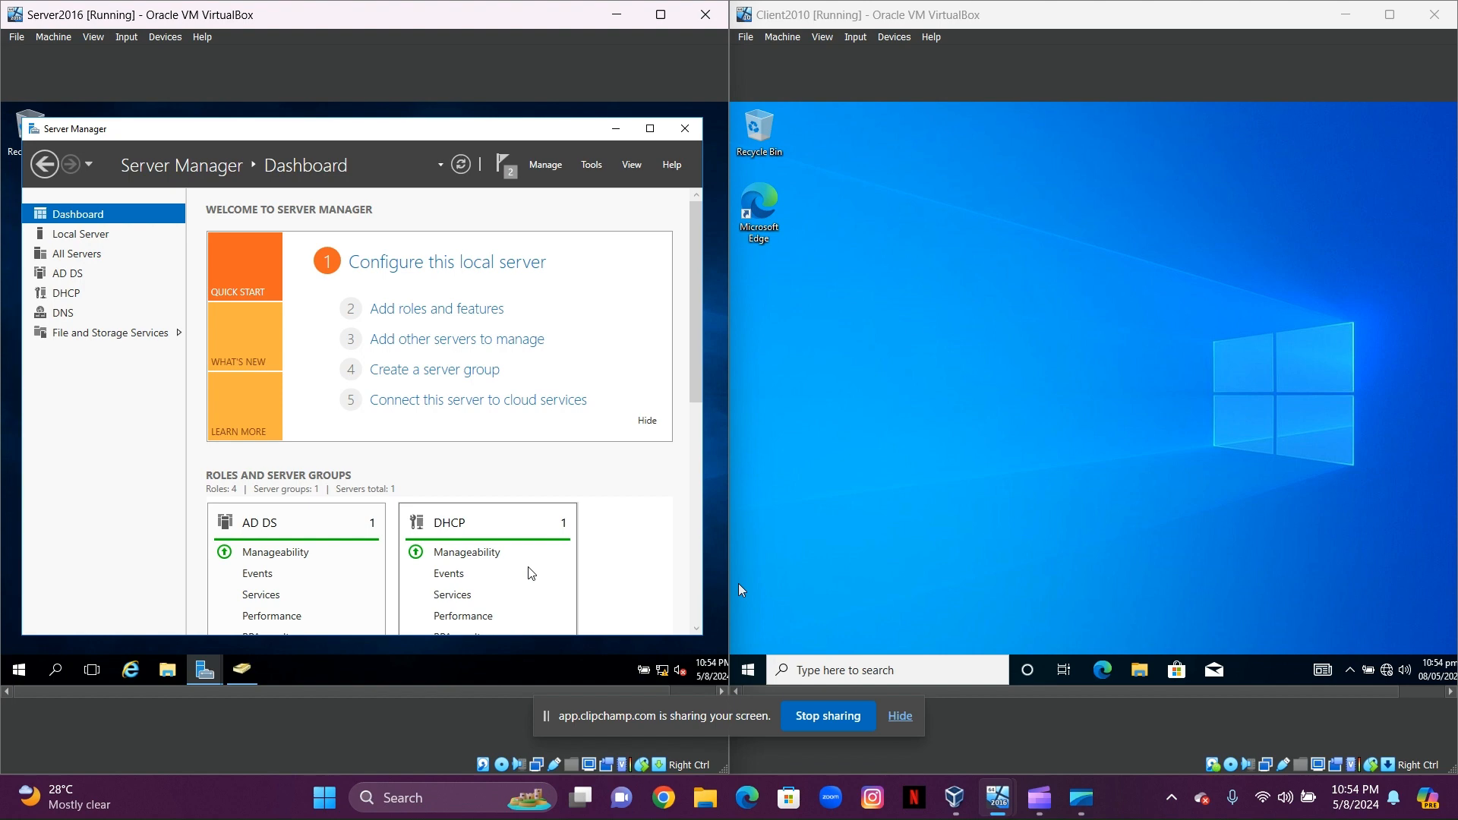
Open the DHCP management console and select the server's IPv4 node.
{"action": "left_click", "coordinate": [591, 164]}
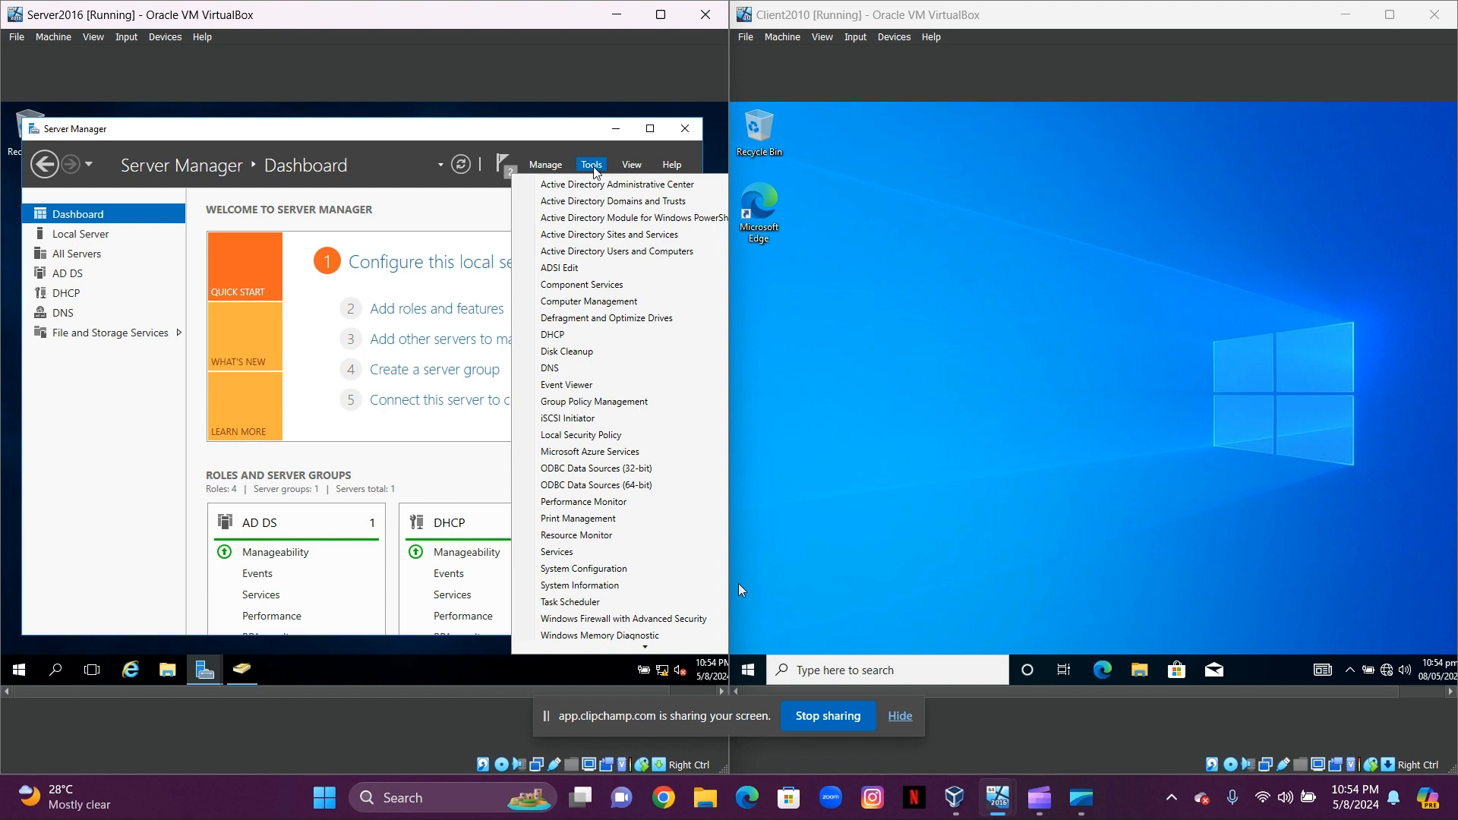
{"action": "left_click", "coordinate": [543, 336]}
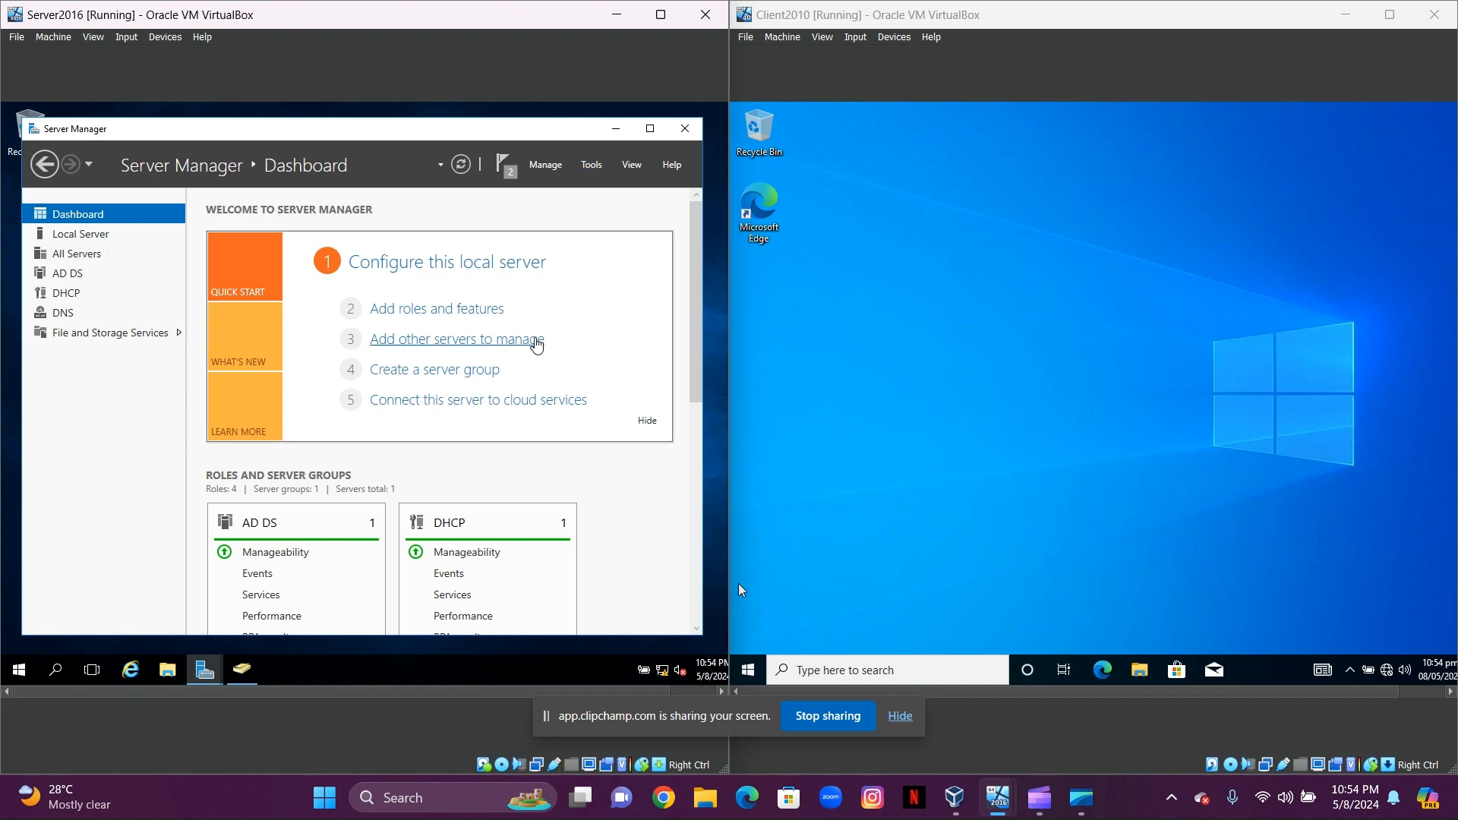
{"action": "left_click", "coordinate": [13, 182]}
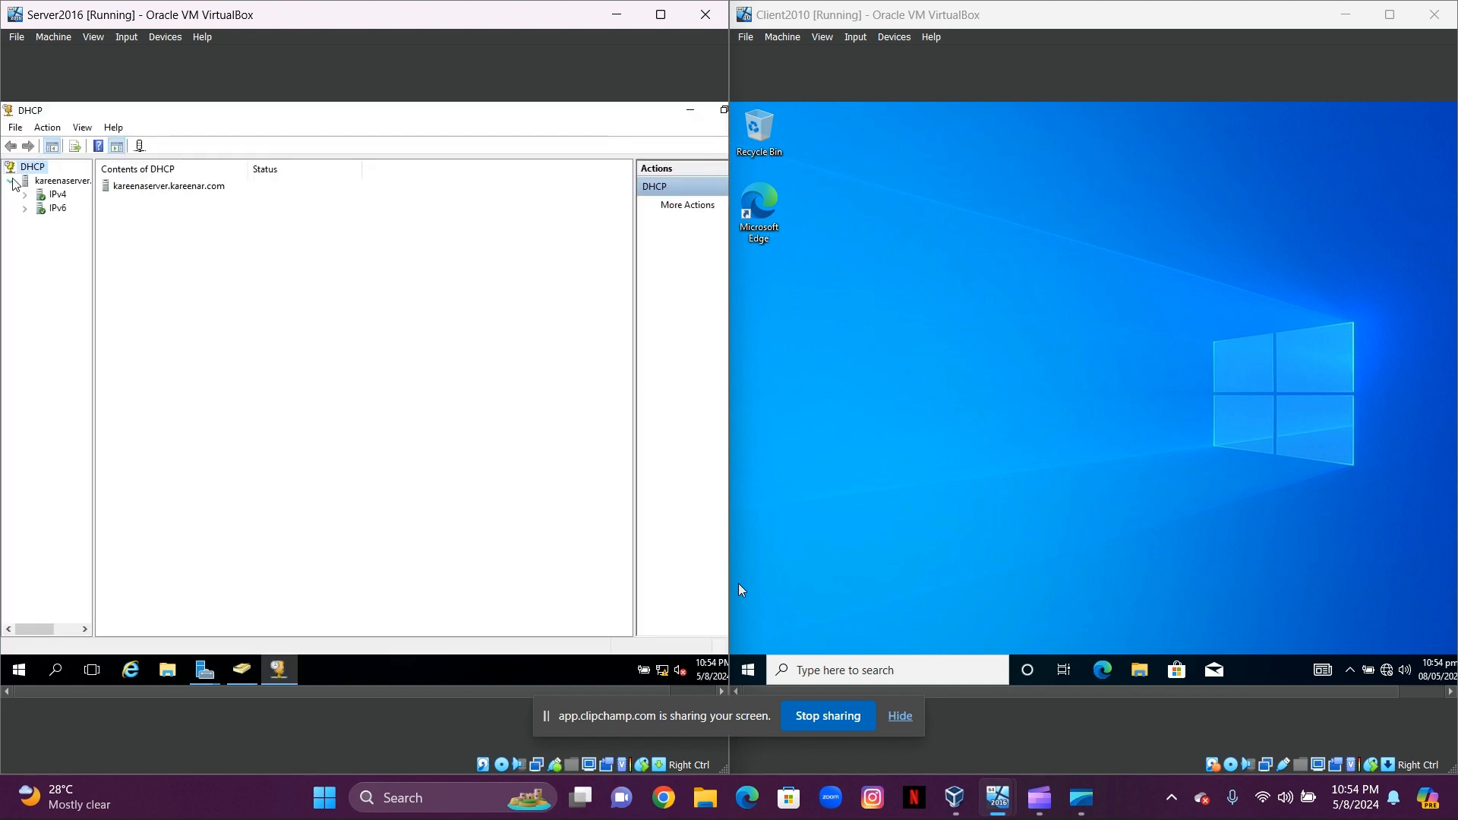
{"action": "left_click", "coordinate": [55, 195]}
Start a new IPv4 scope and name it Server_Scope.
{"action": "left_click", "coordinate": [47, 127]}
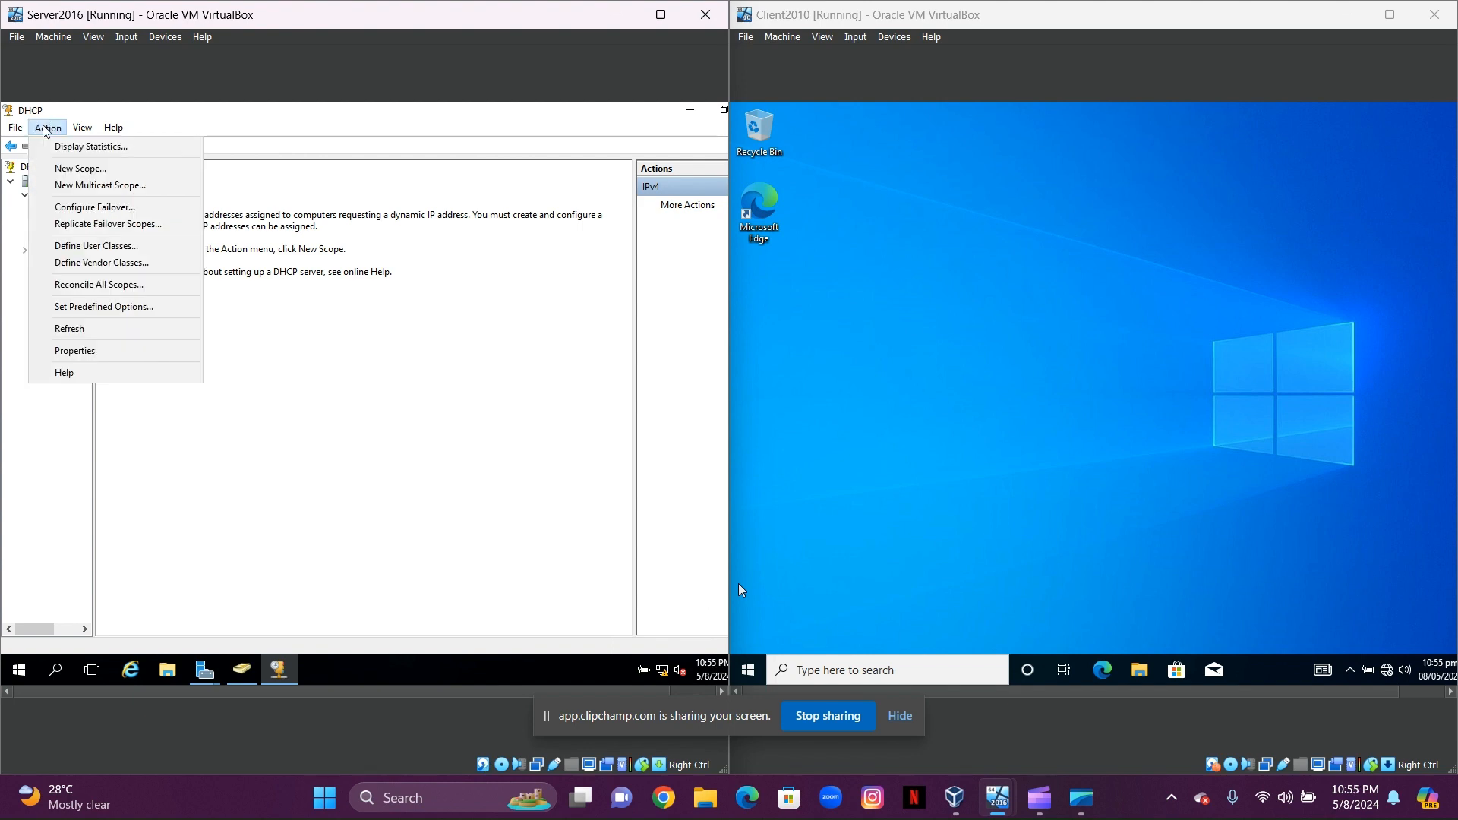
{"action": "left_click", "coordinate": [55, 169]}
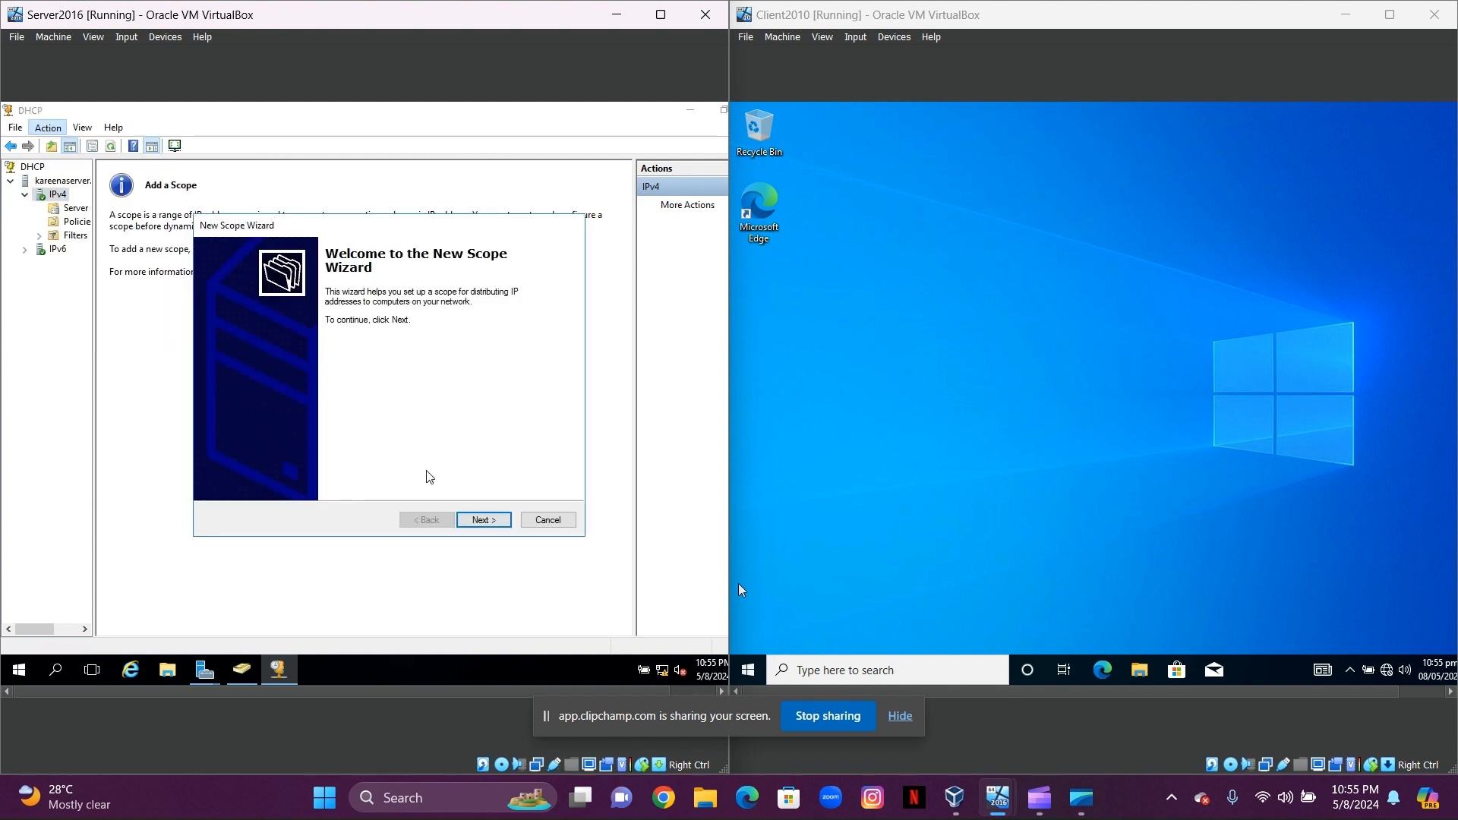
{"action": "left_click", "coordinate": [484, 520]}
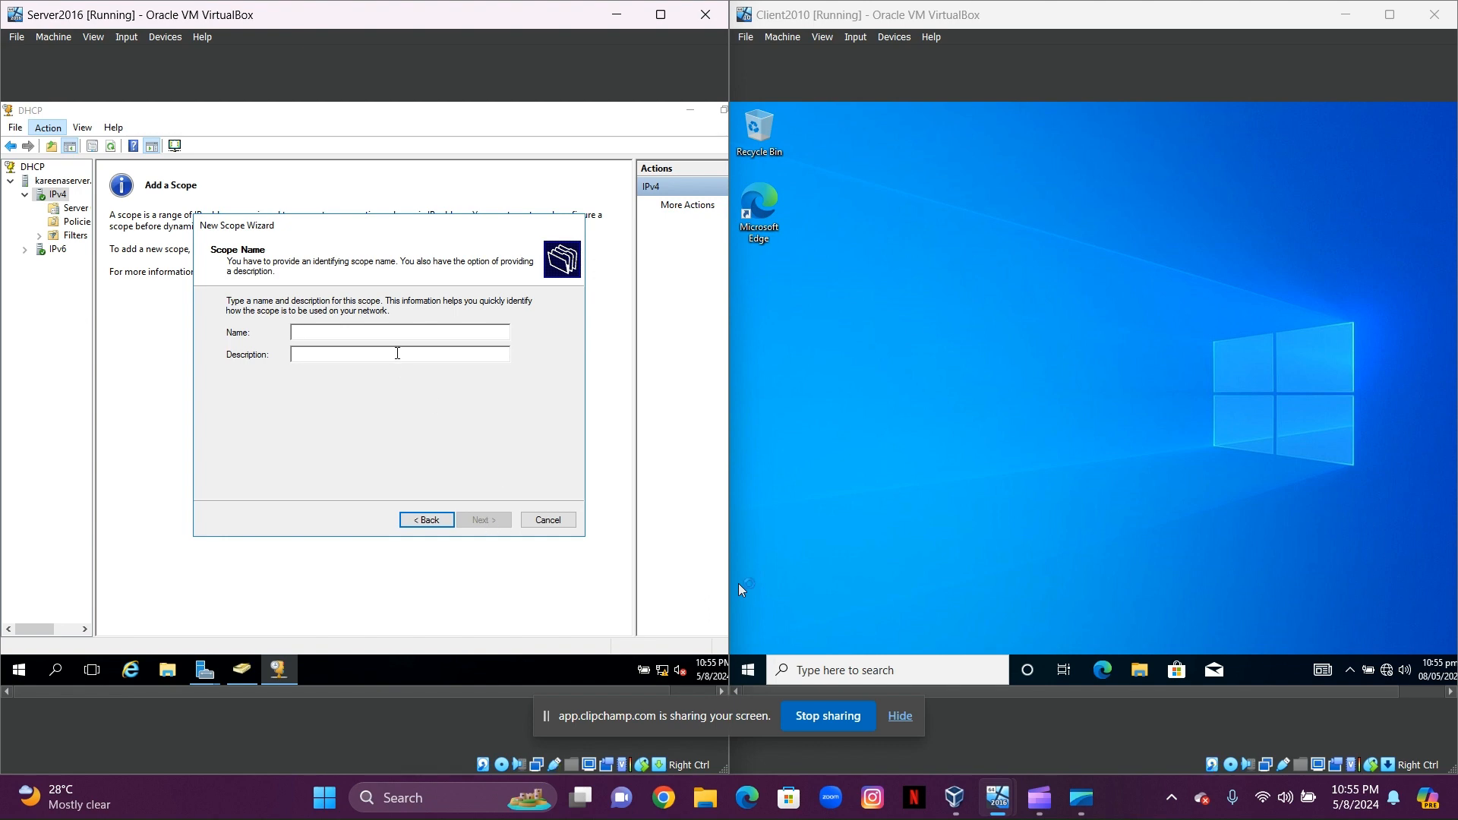
{"action": "type", "text": "Server "}
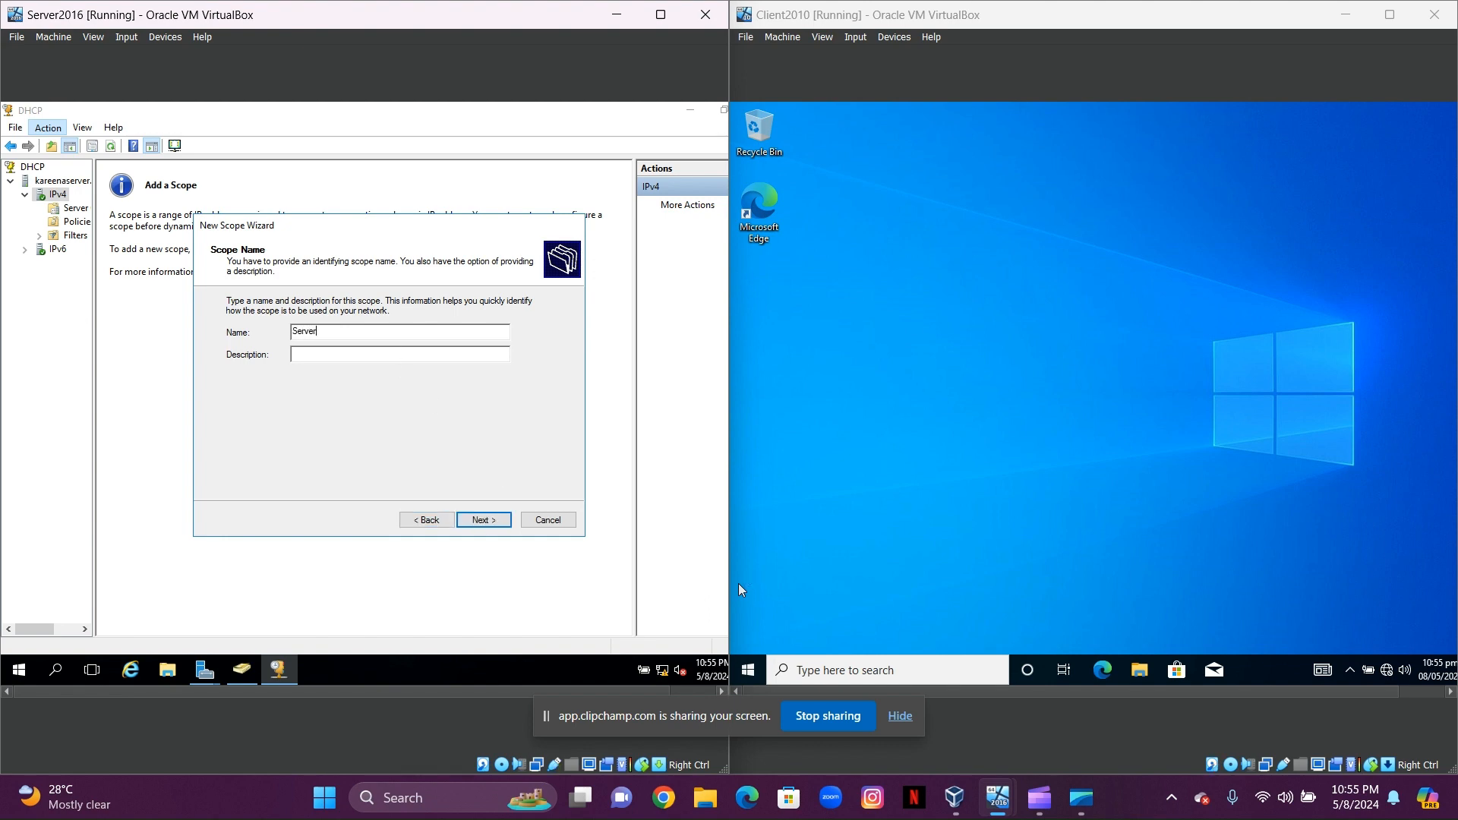
{"action": "type", "text": "Scope"}
{"action": "left_click", "coordinate": [480, 520]}
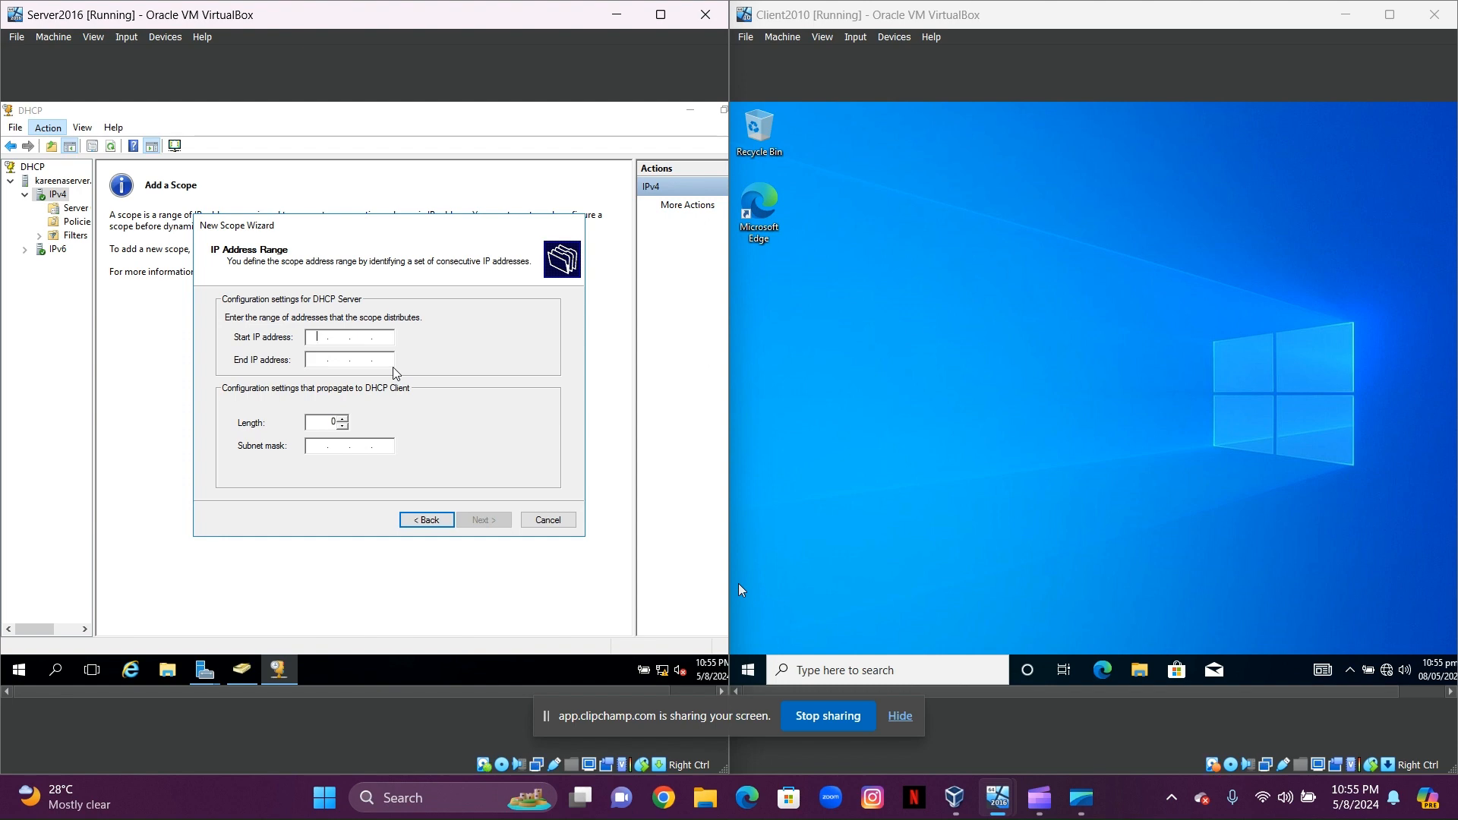
Define the scope's address range, starting at 192.168.0.1 and ending within the 192.168.0 subnet.
{"action": "type", "text": "192.168.0.1"}
{"action": "left_click", "coordinate": [321, 361]}
{"action": "type", "text": "192."}
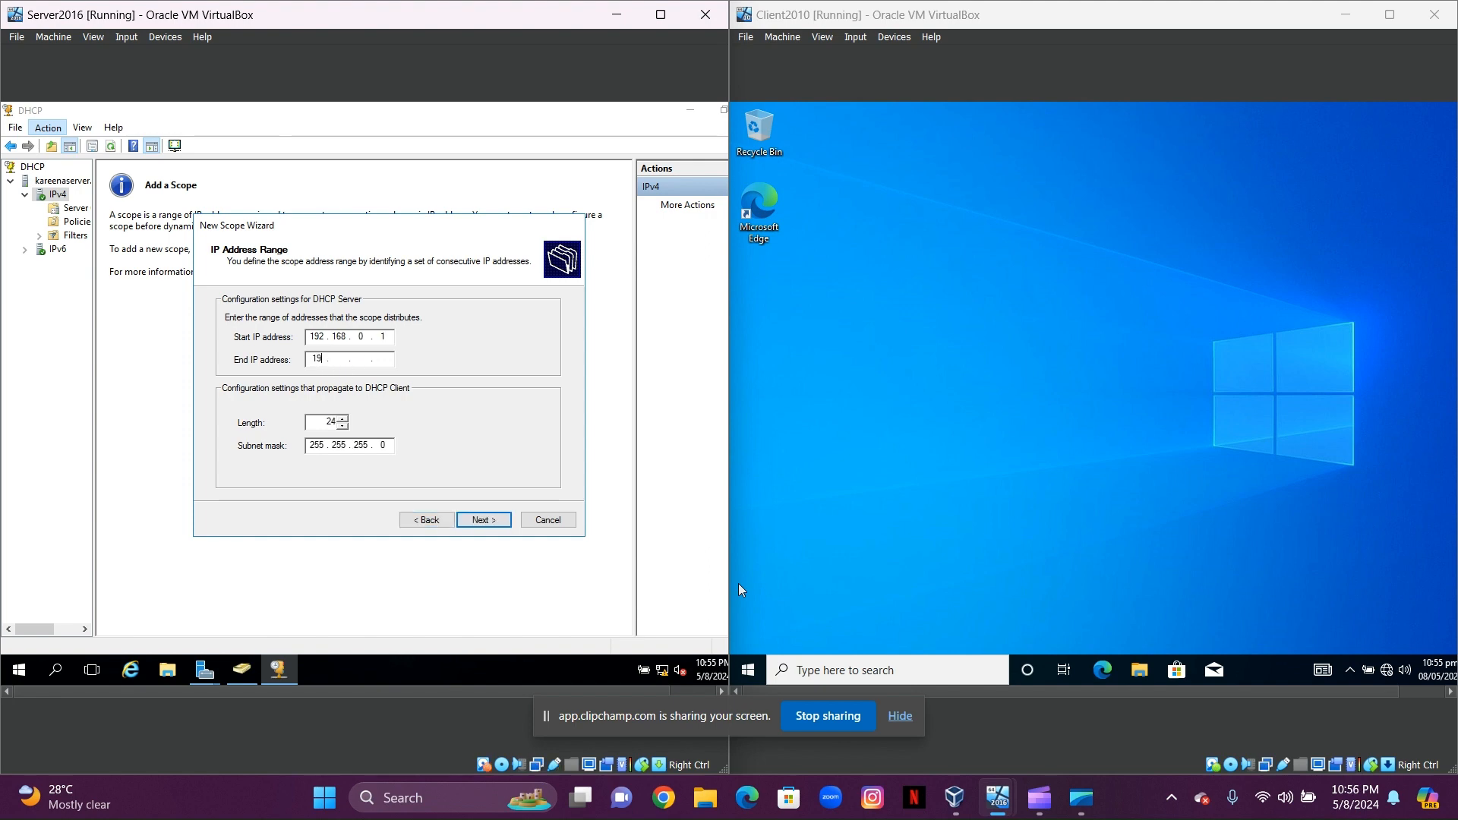
{"action": "type", "text": "168.0.1"}
{"action": "left_click", "coordinate": [486, 520]}
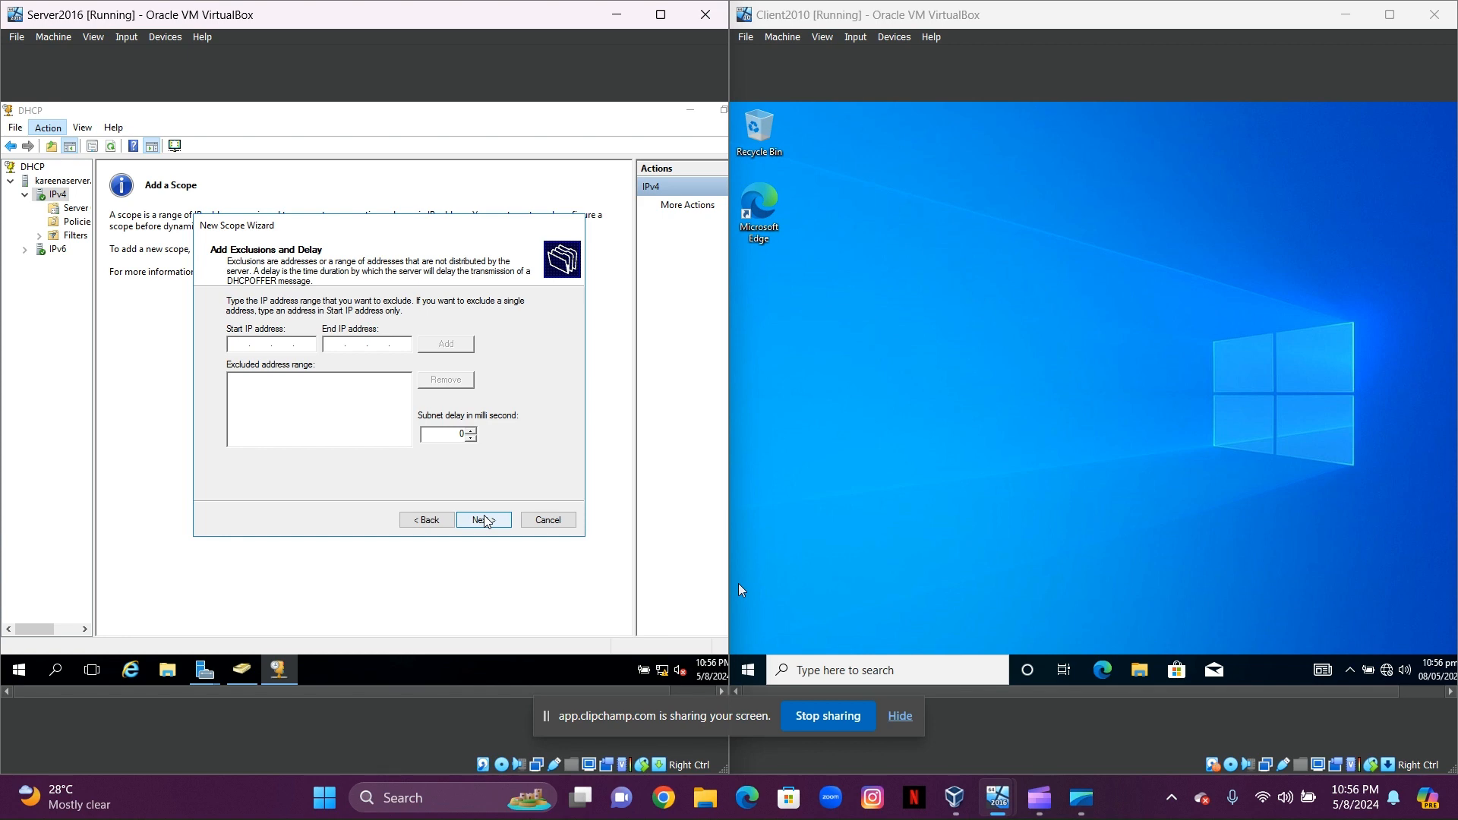
Keep the default exclusion, lease, router, DNS and WINS settings, and finish the scope with immediate activation.
{"action": "left_click", "coordinate": [485, 520]}
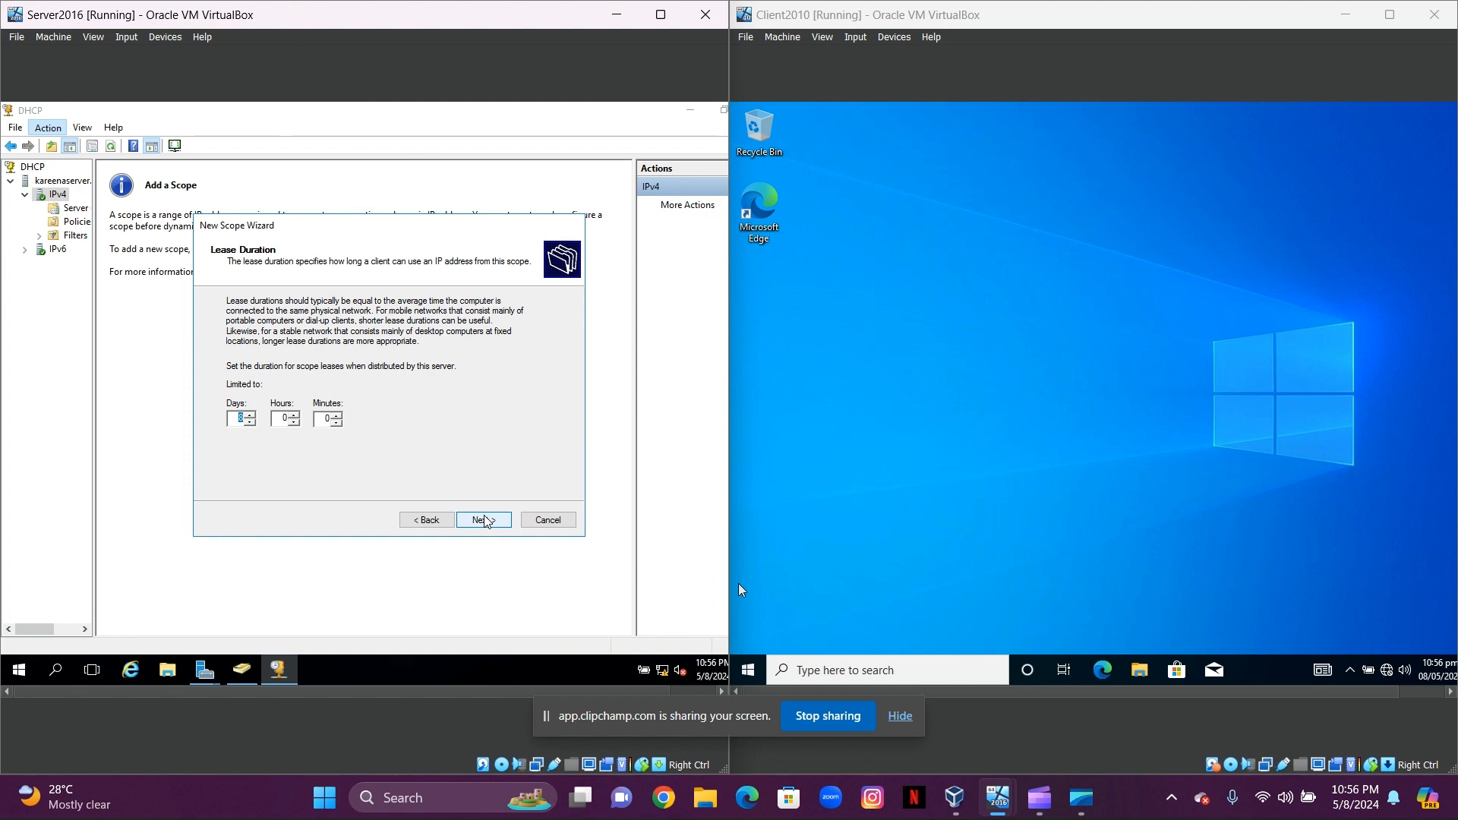
{"action": "left_click", "coordinate": [486, 522]}
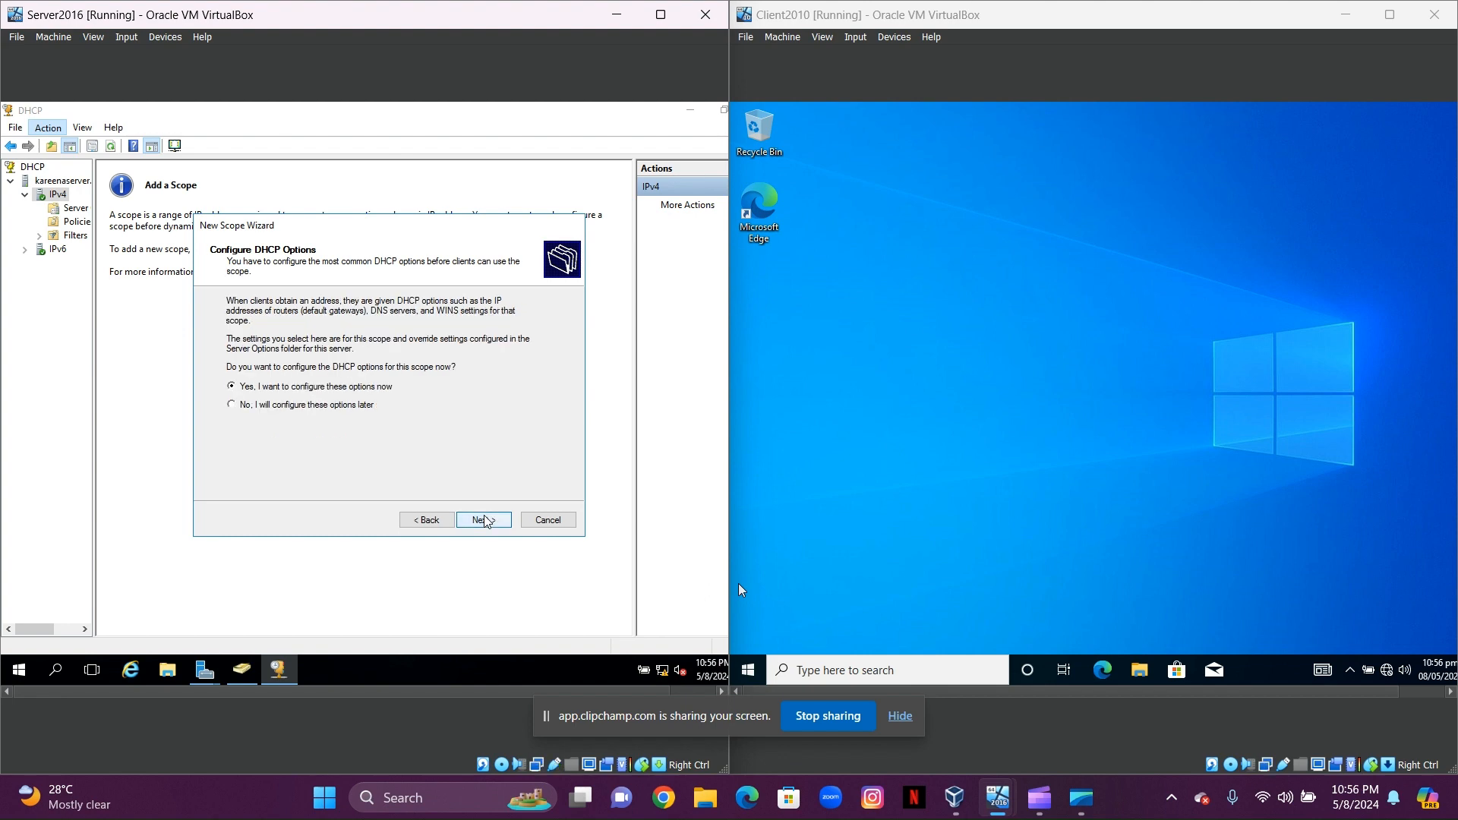
{"action": "left_click", "coordinate": [486, 521]}
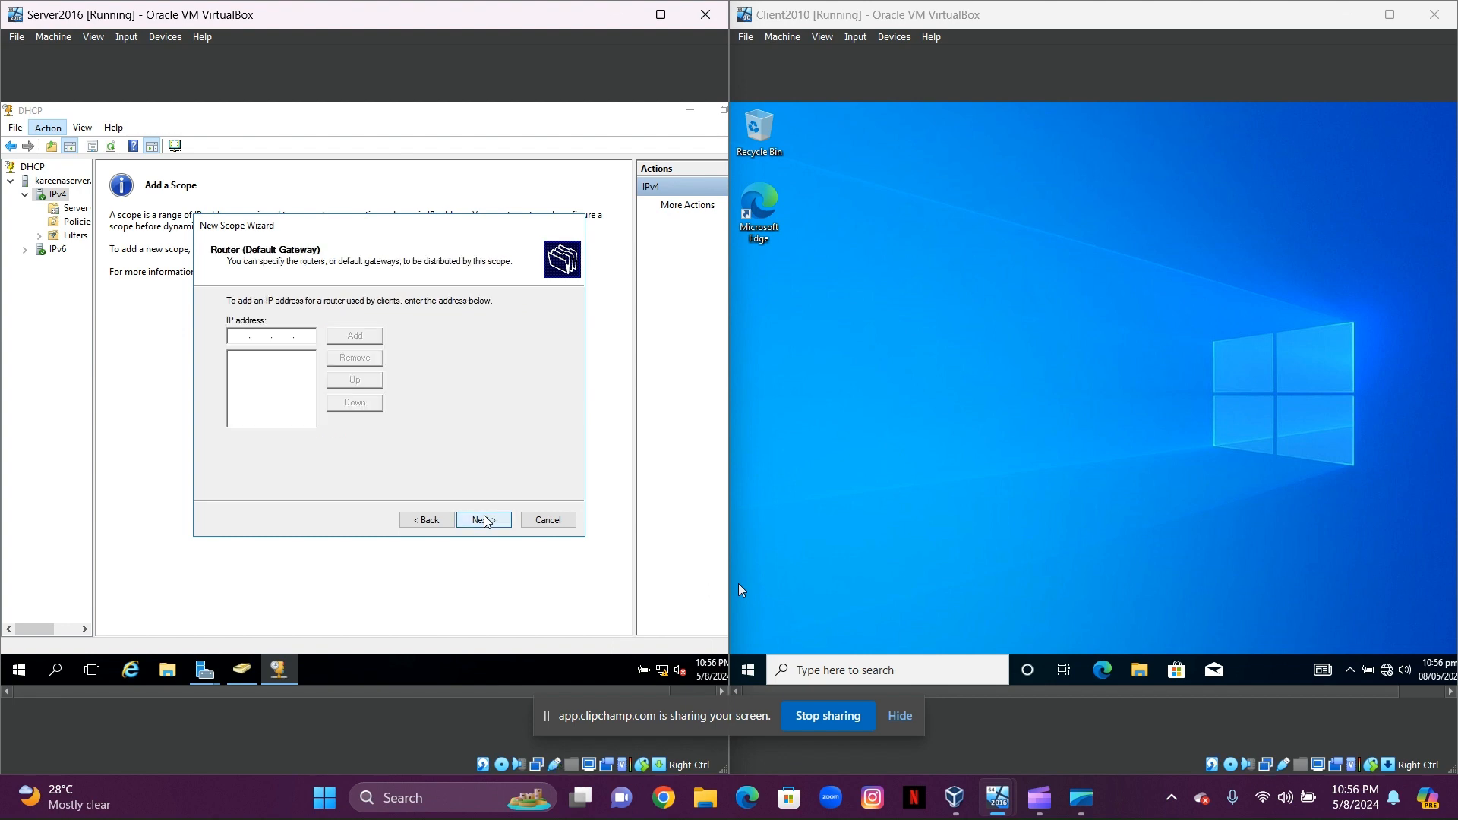
{"action": "left_click", "coordinate": [486, 522]}
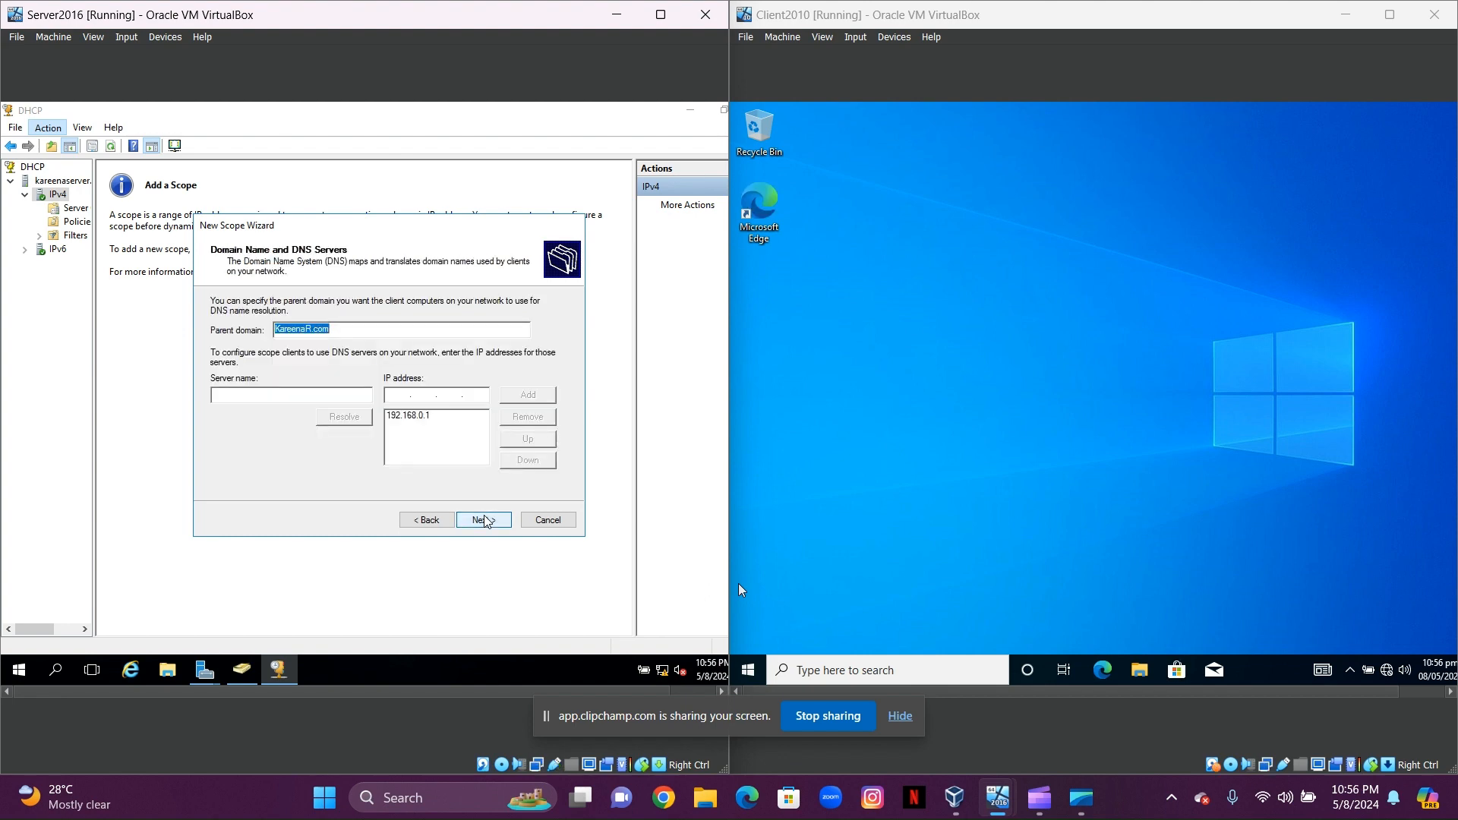
{"action": "left_click", "coordinate": [487, 521]}
{"action": "left_click", "coordinate": [486, 522]}
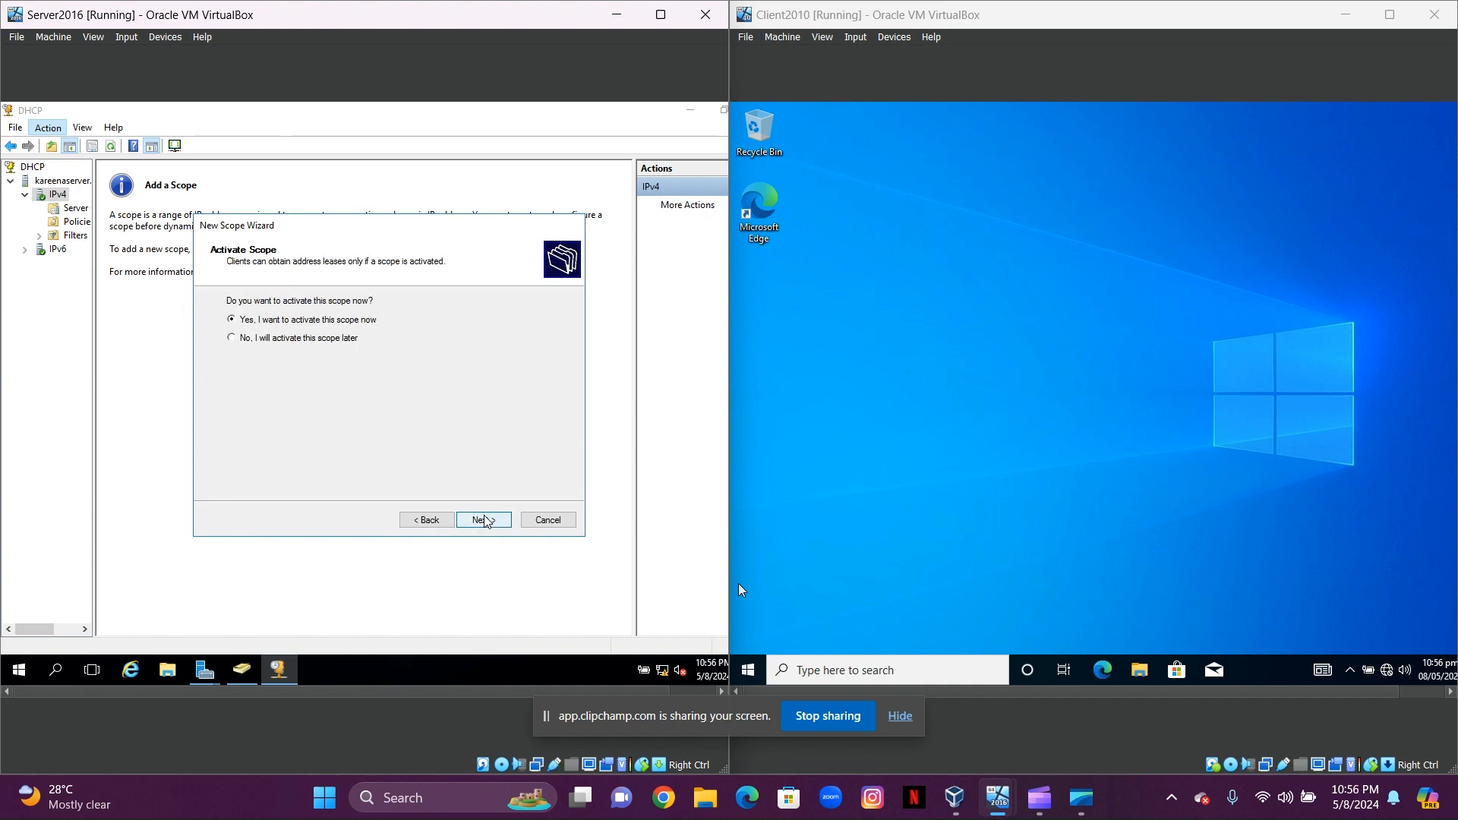
{"action": "left_click", "coordinate": [486, 521]}
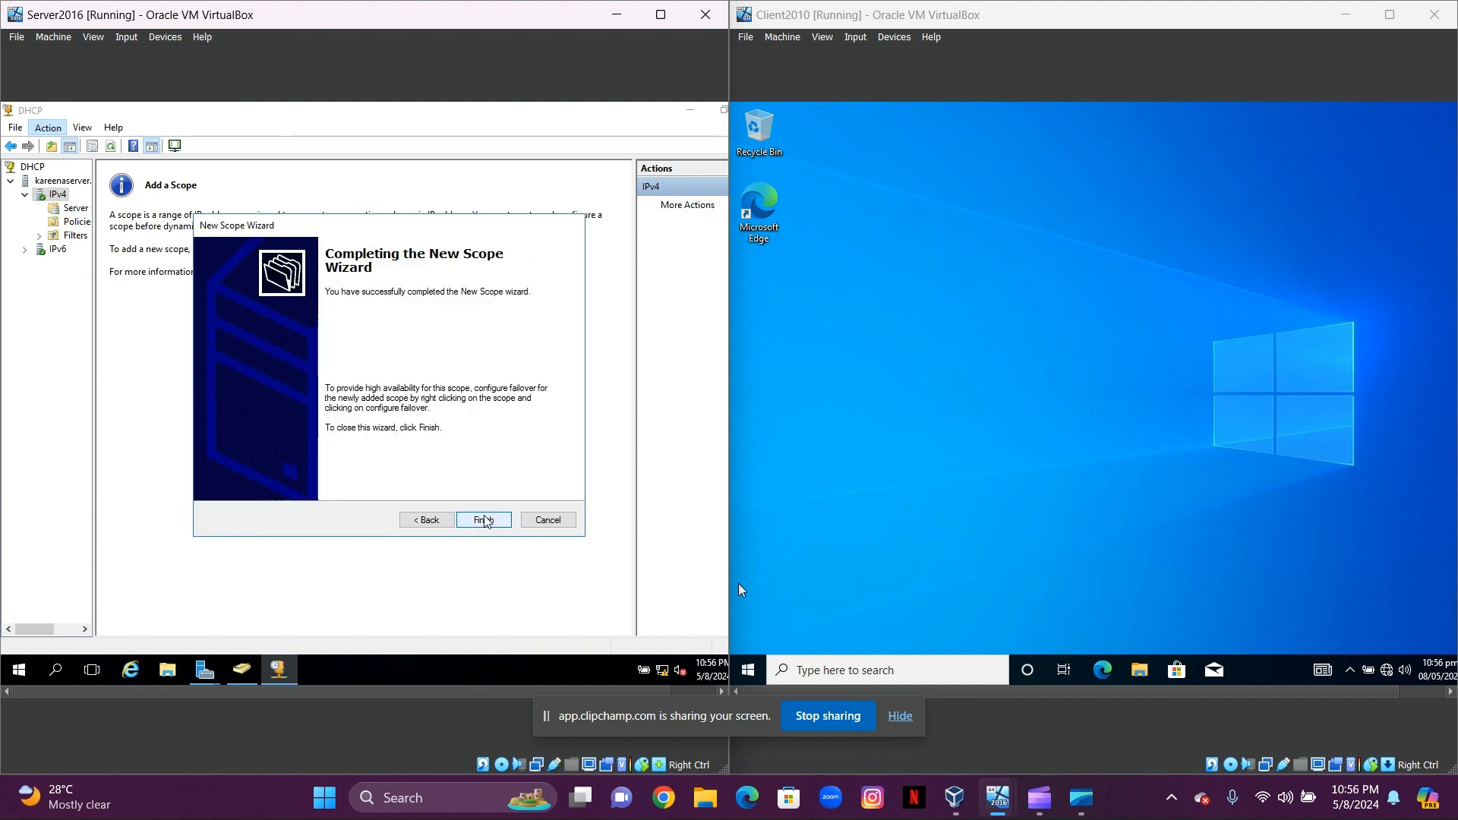
{"action": "left_click", "coordinate": [486, 522]}
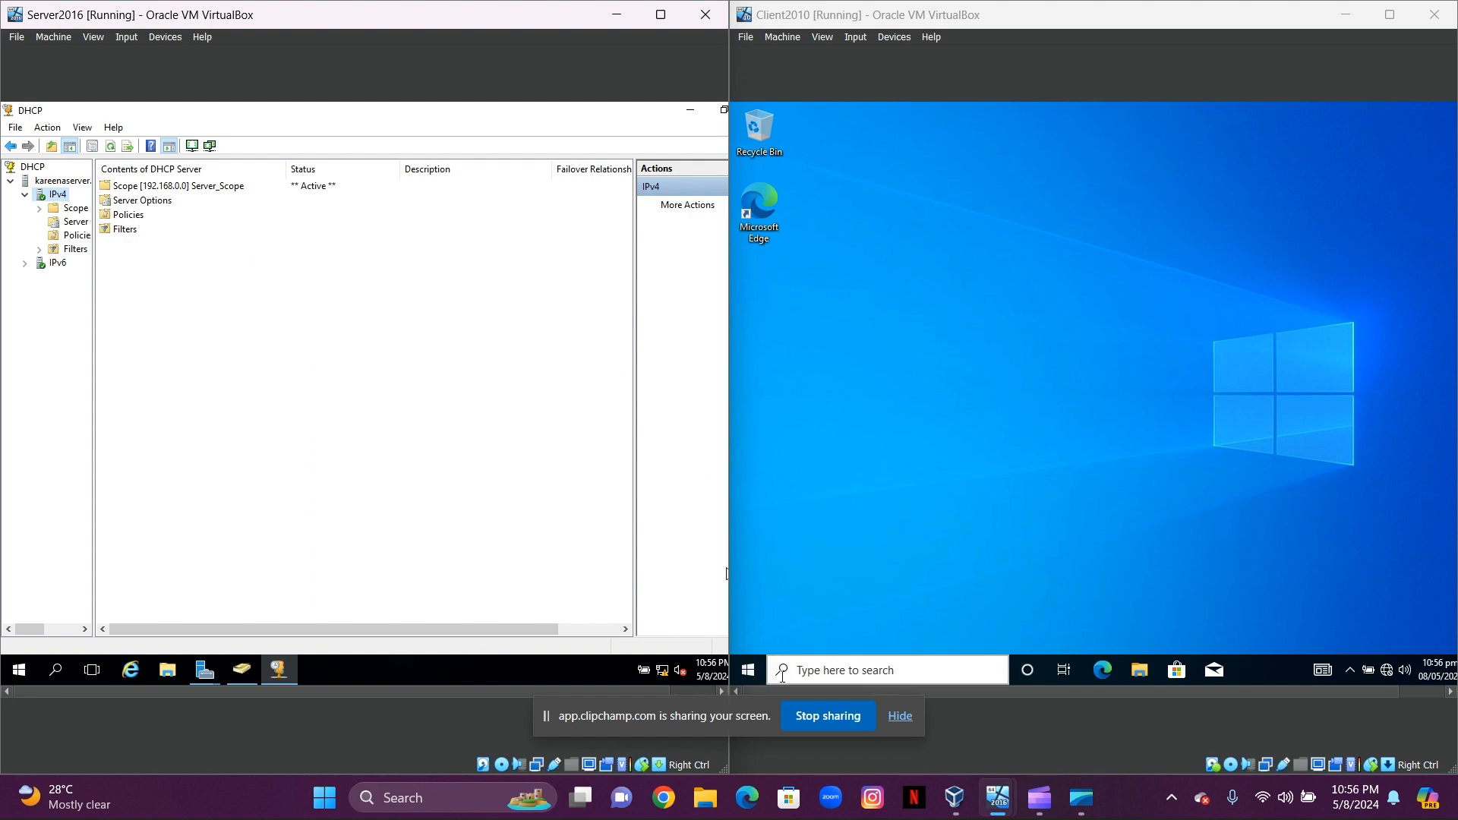
On the Client2010 machine, open the Network and Sharing Center from Control Panel.
{"action": "left_click", "coordinate": [859, 676]}
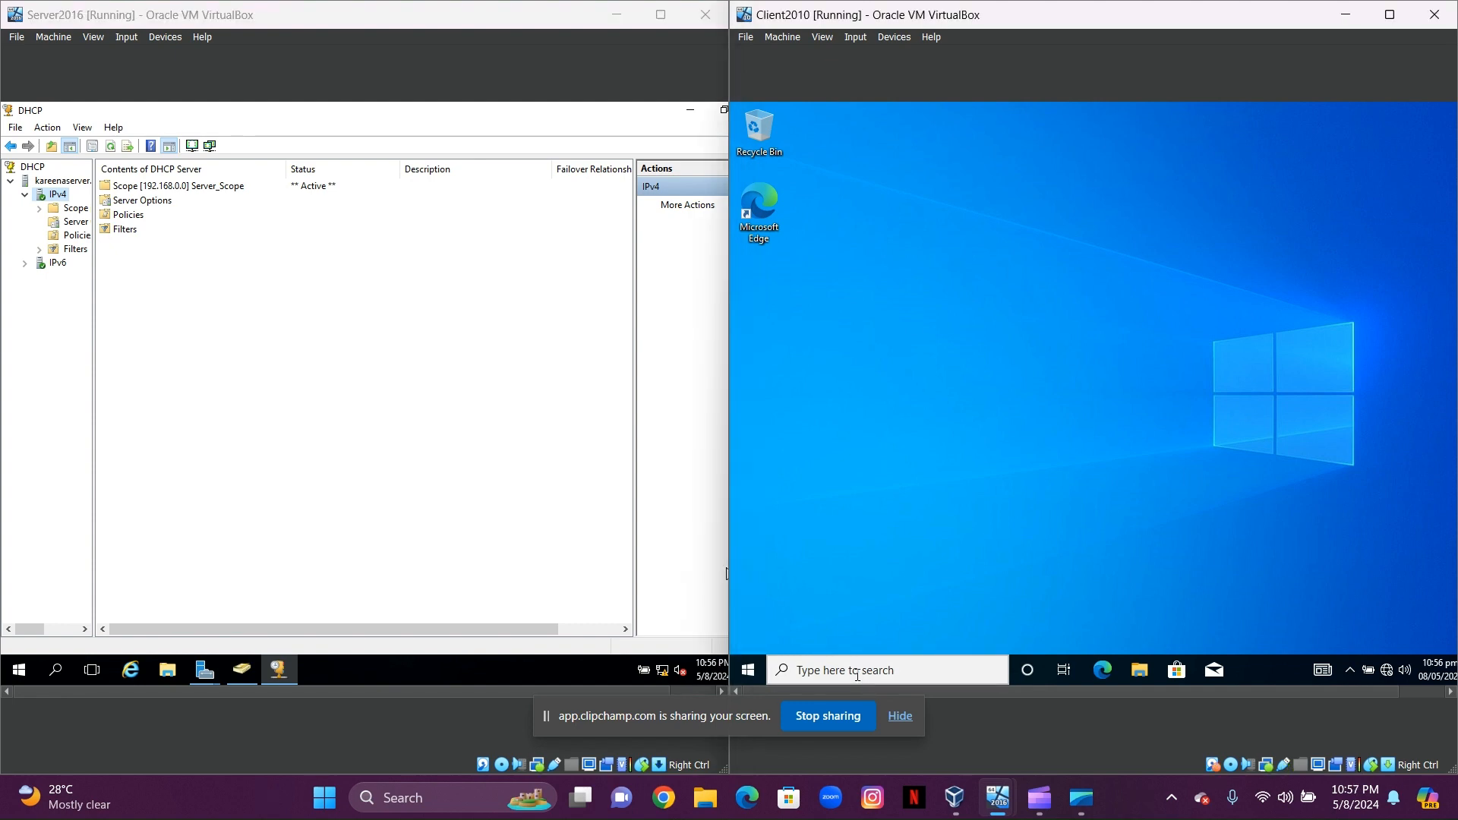
{"action": "type", "text": "c"}
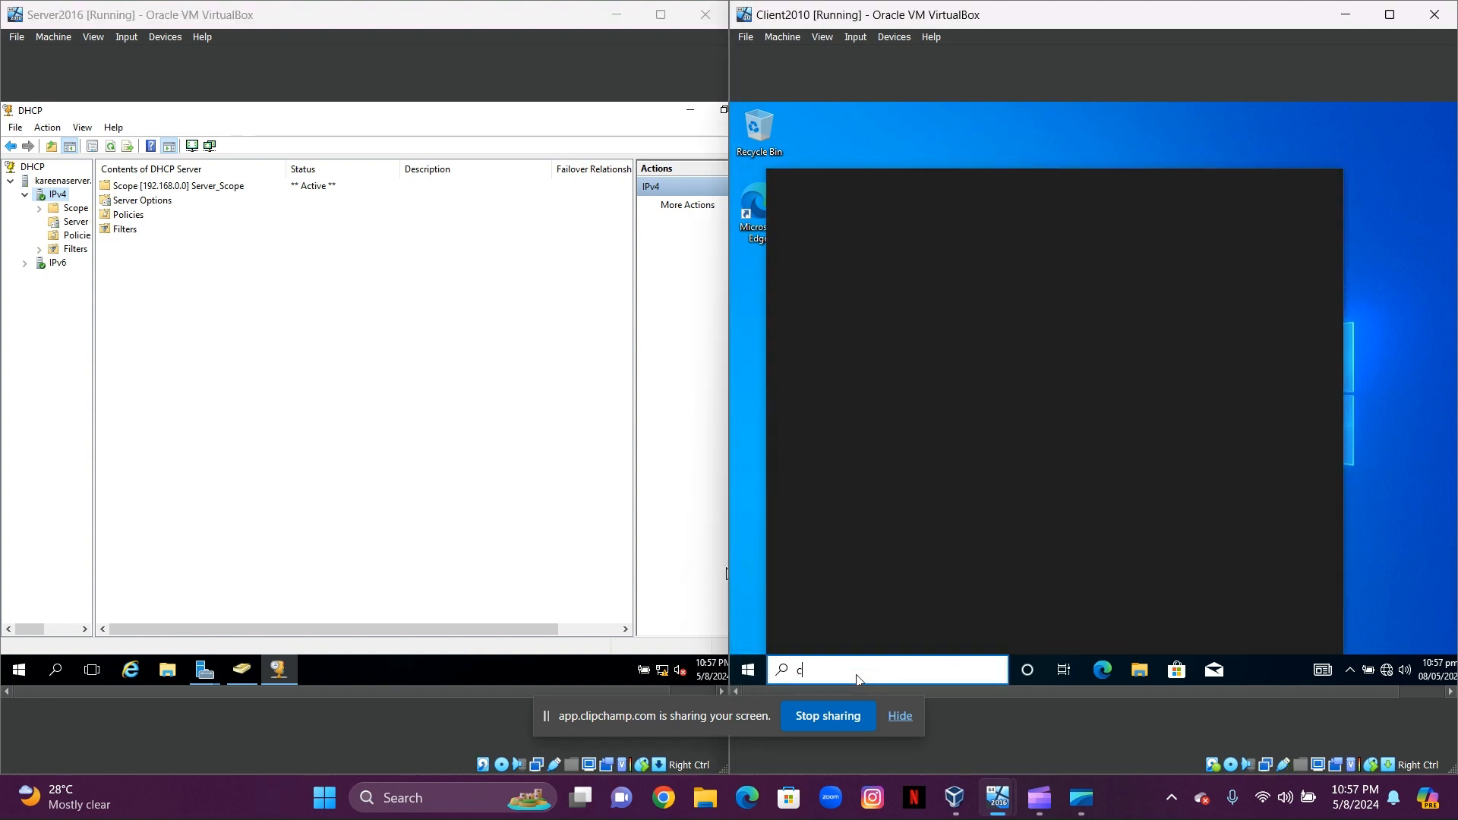
{"action": "type", "text": "o"}
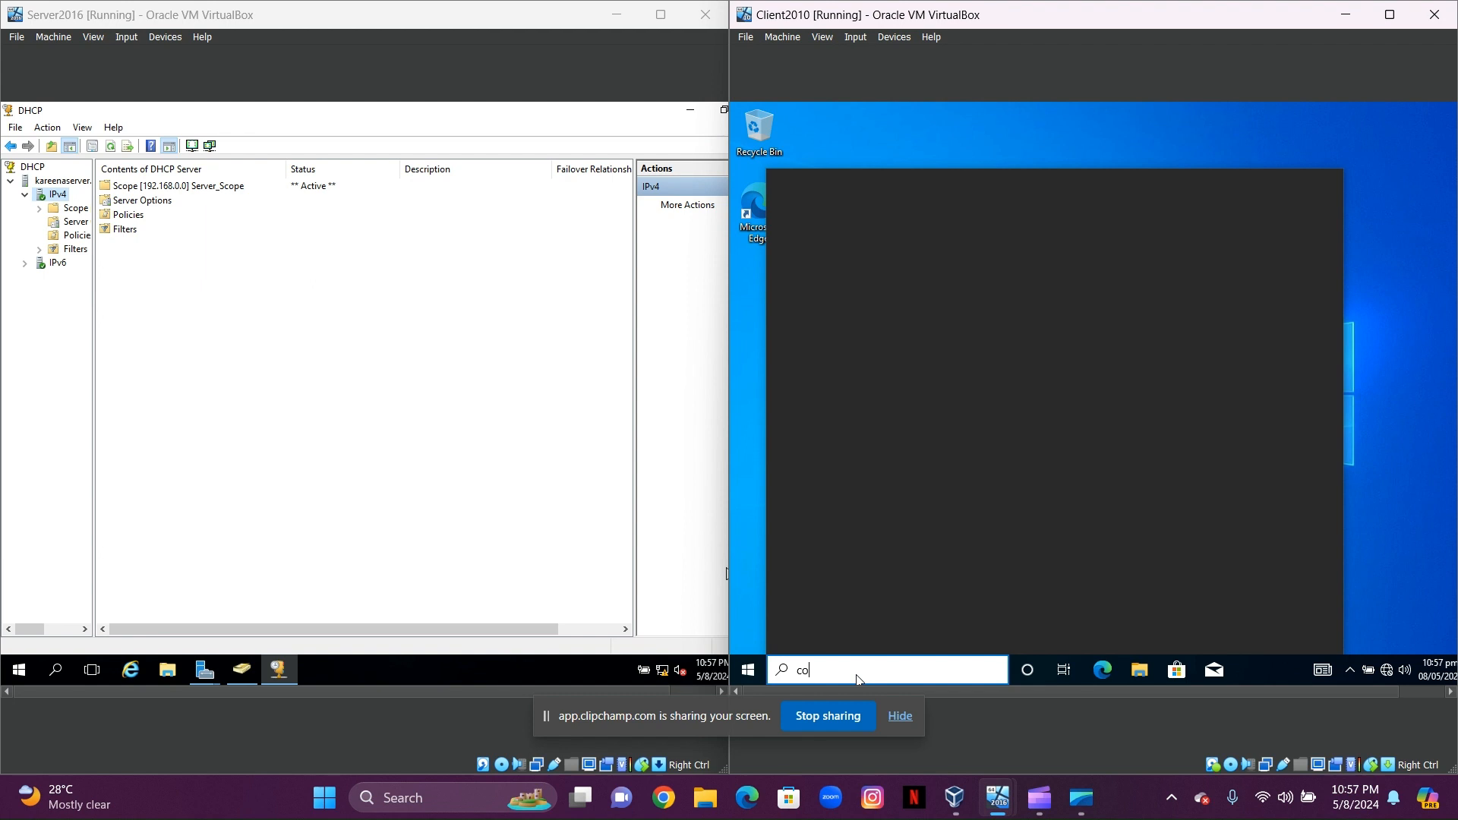
{"action": "type", "text": "ntrol"}
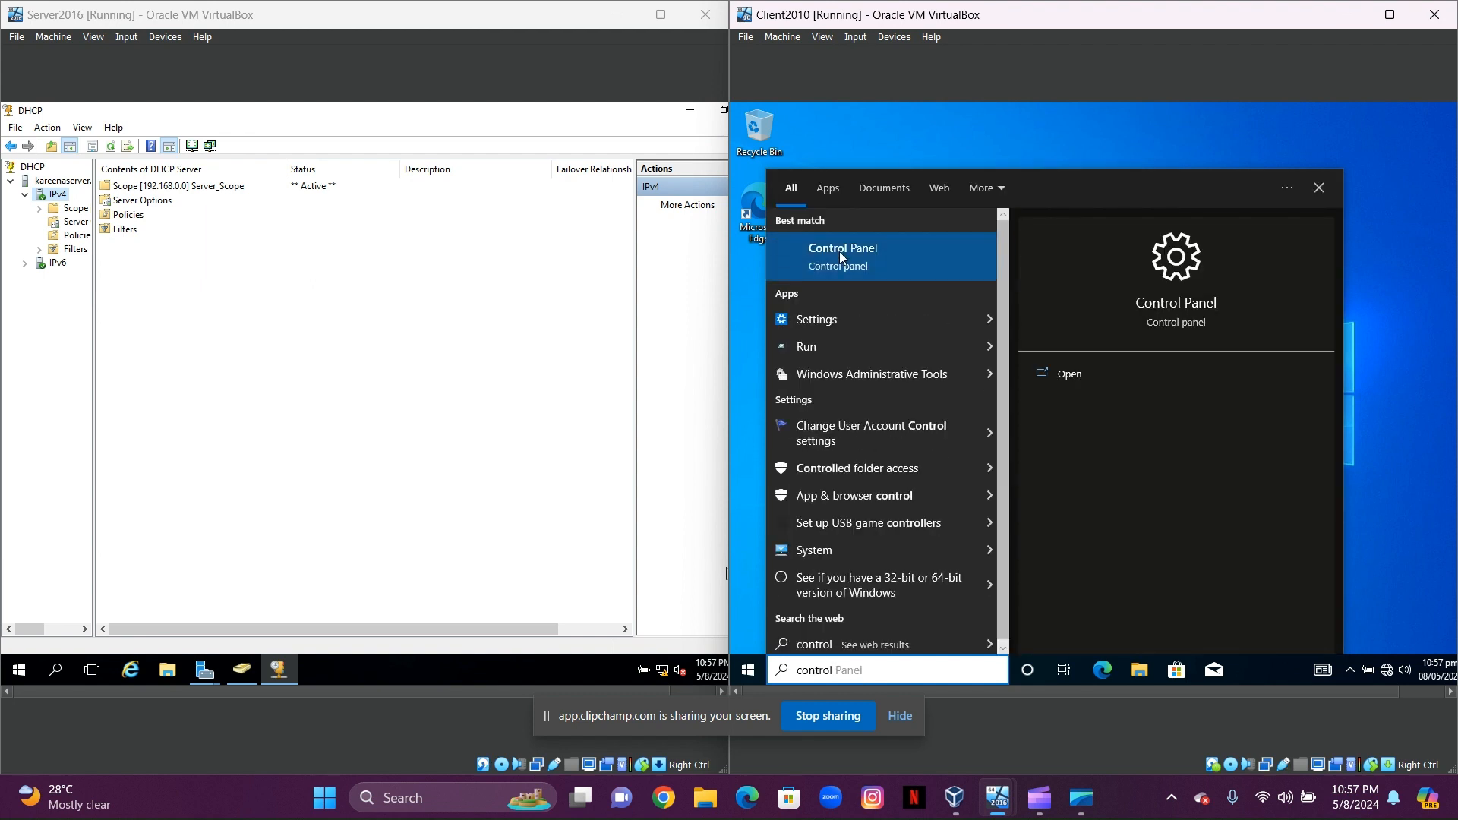
{"action": "left_click", "coordinate": [839, 251]}
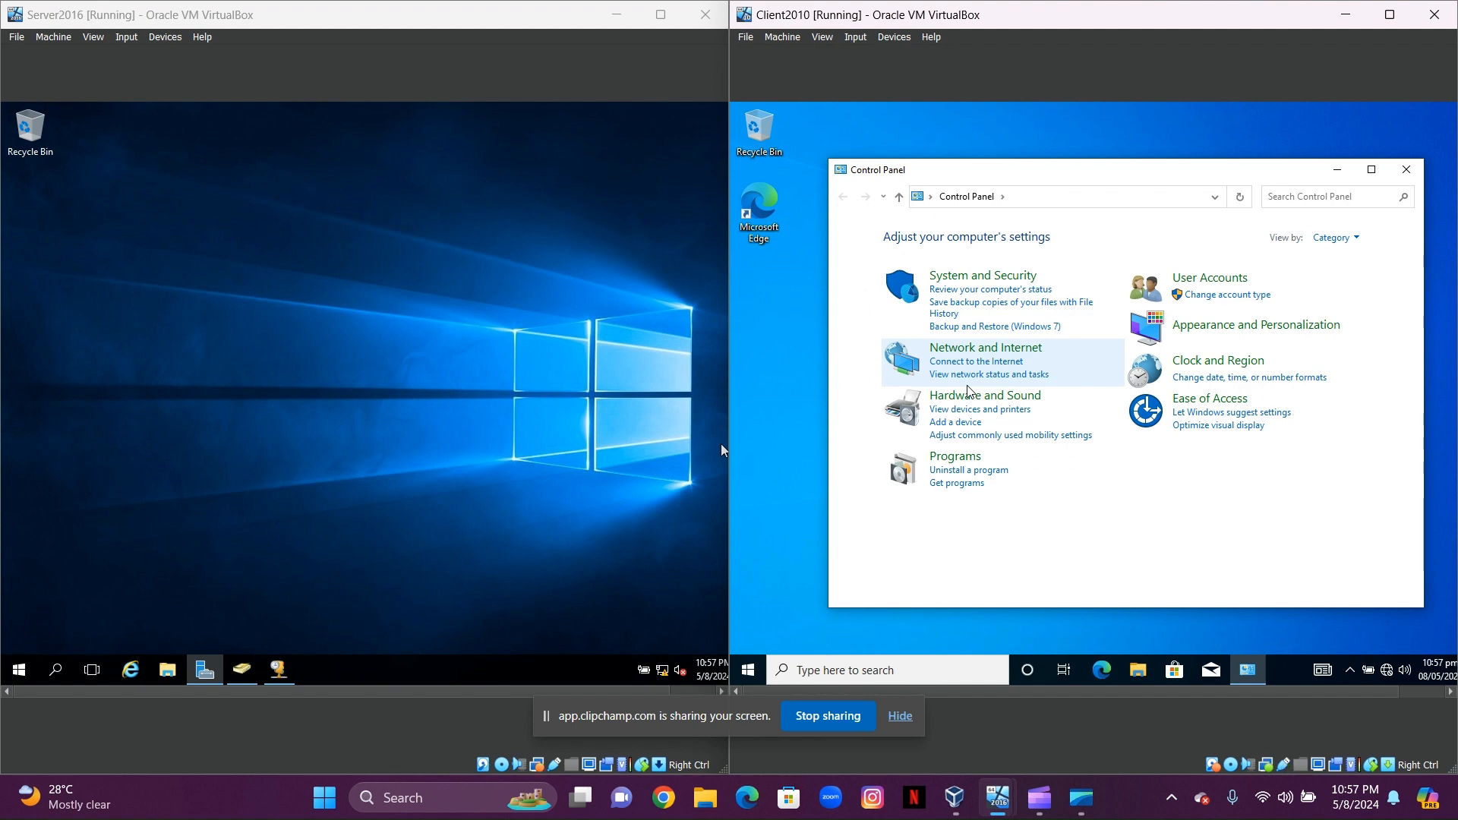
{"action": "left_click", "coordinate": [987, 351]}
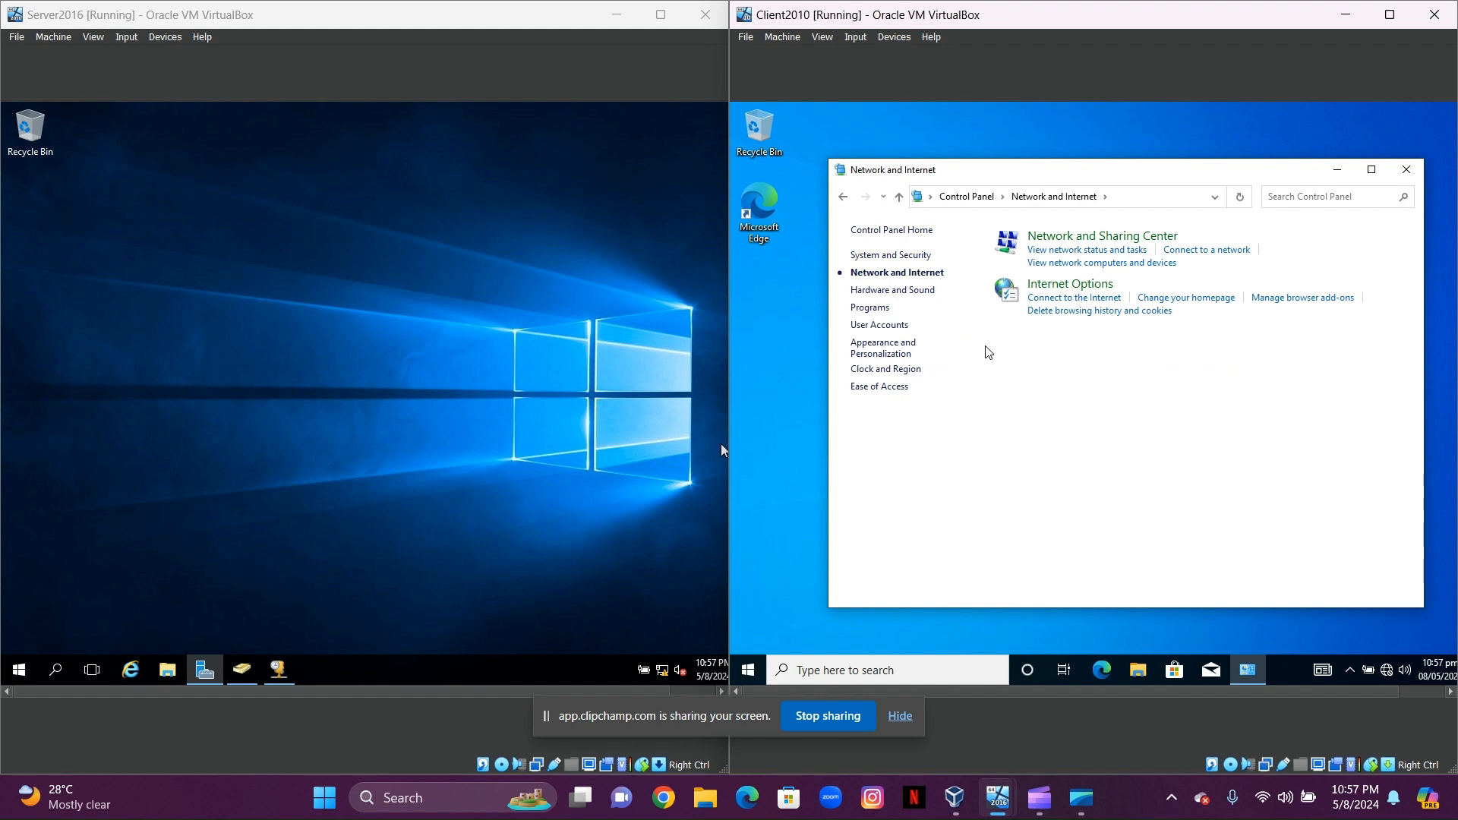
{"action": "left_click", "coordinate": [1119, 236]}
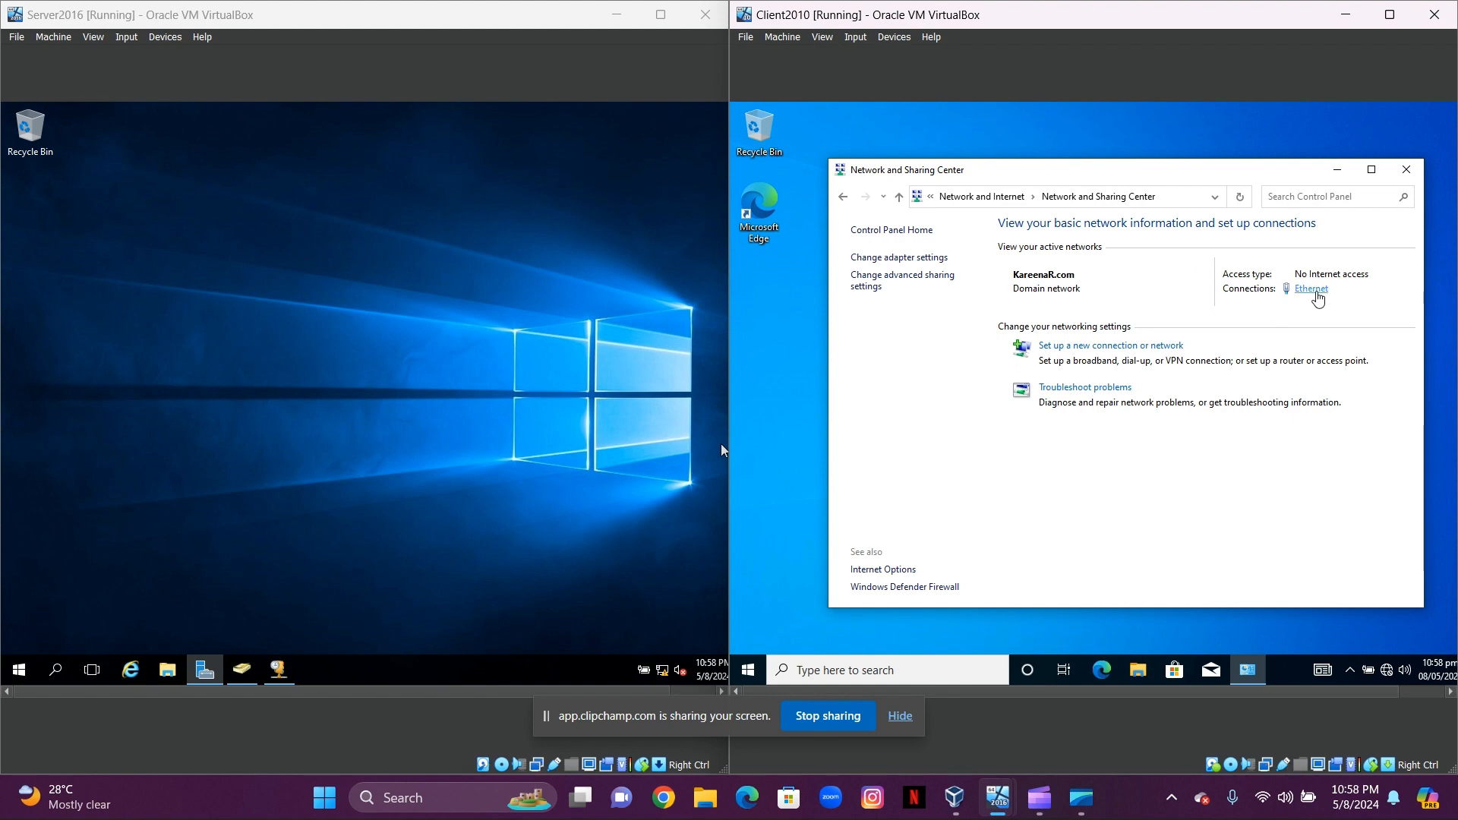
Open the client's Ethernet connection properties, authorizing the change with the administrator user name and password.
{"action": "left_click", "coordinate": [1311, 289]}
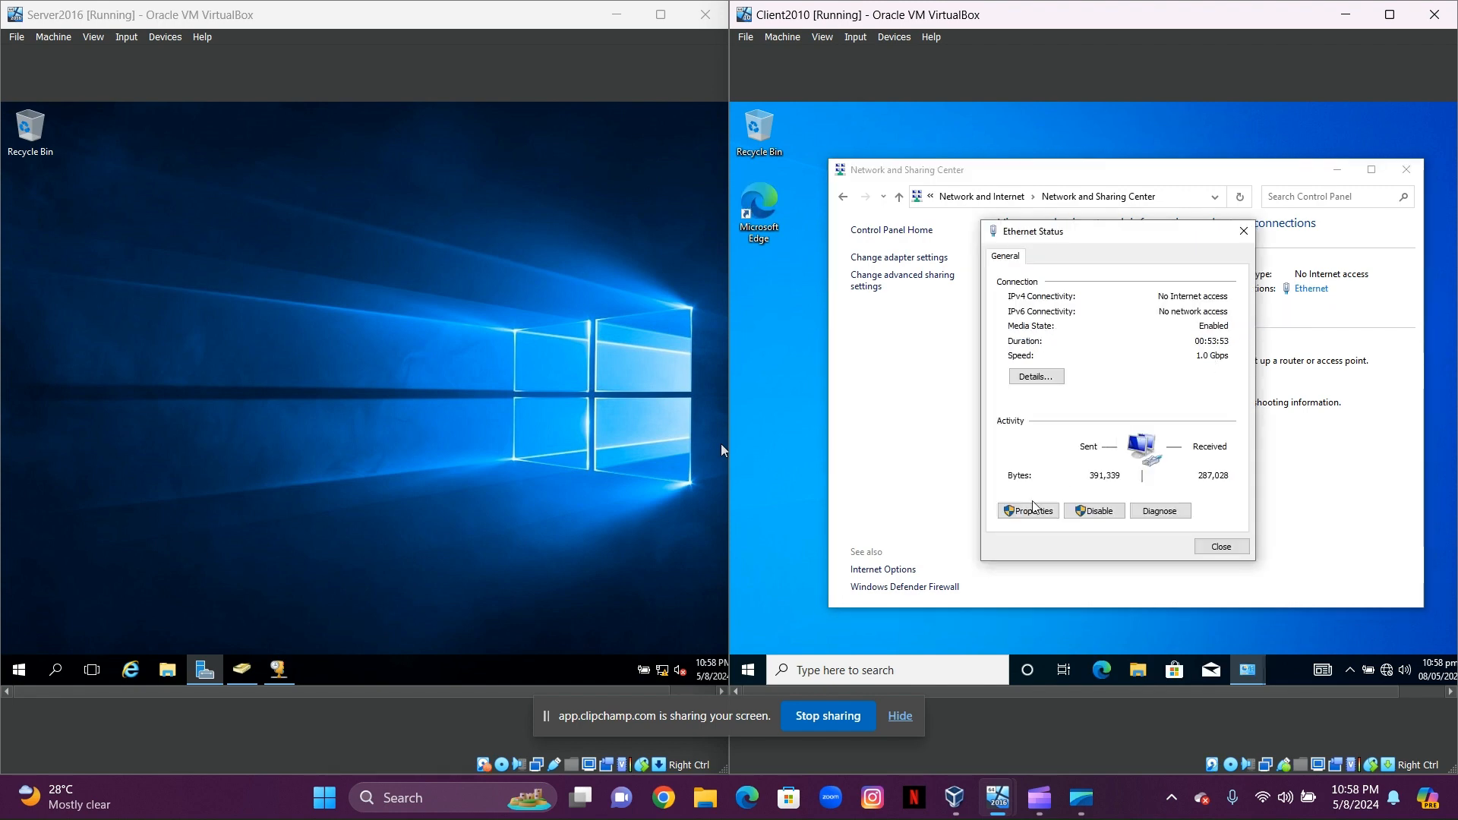
{"action": "left_click", "coordinate": [1022, 520]}
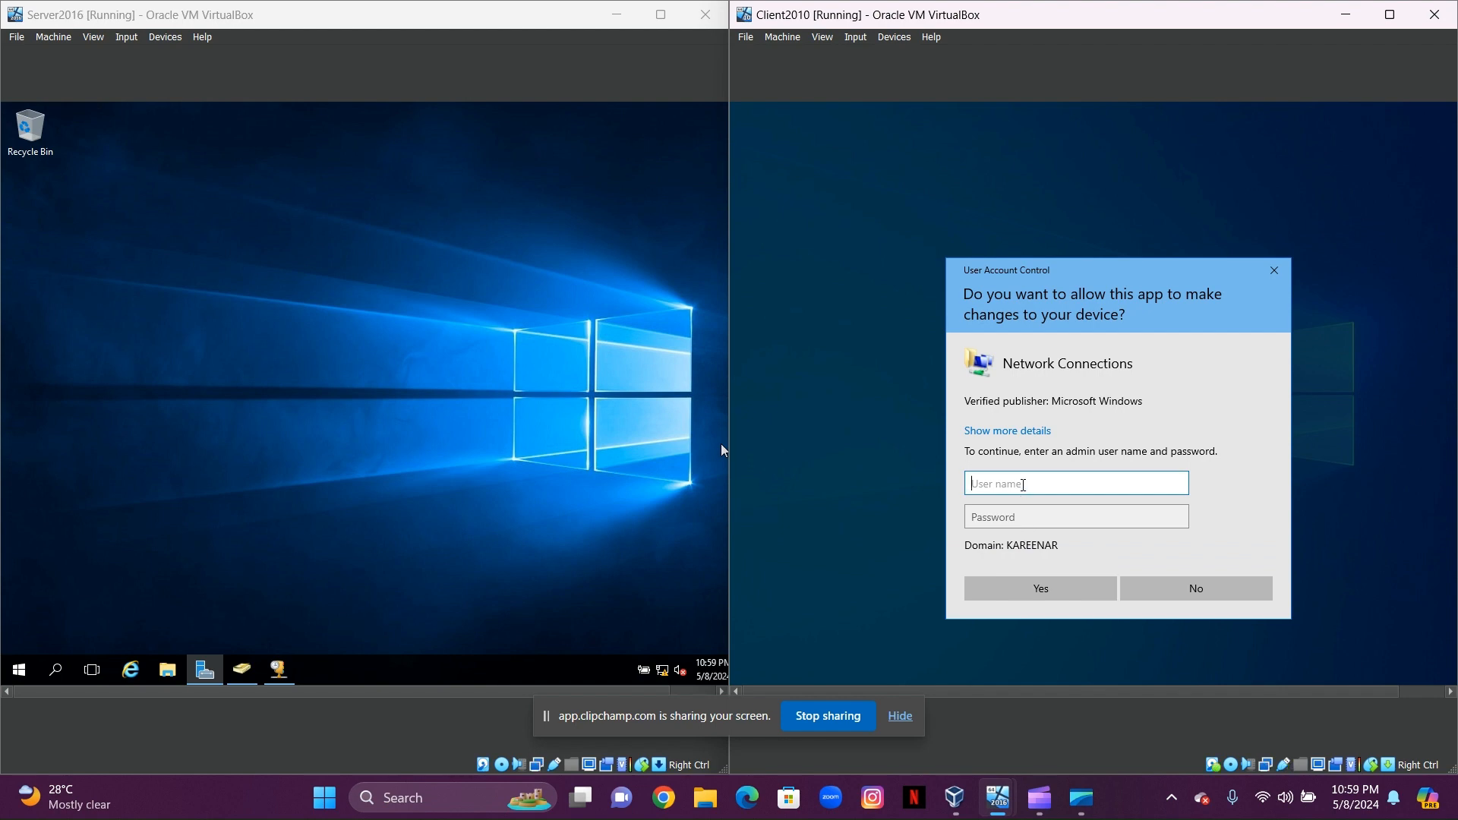
{"action": "type", "text": "Ad"}
{"action": "type", "text": "ministra"}
{"action": "type", "text": "to"}
{"action": "type", "text": "on"}
{"action": "left_click", "coordinate": [1023, 519]}
{"action": "type", "text": "••••••••••"}
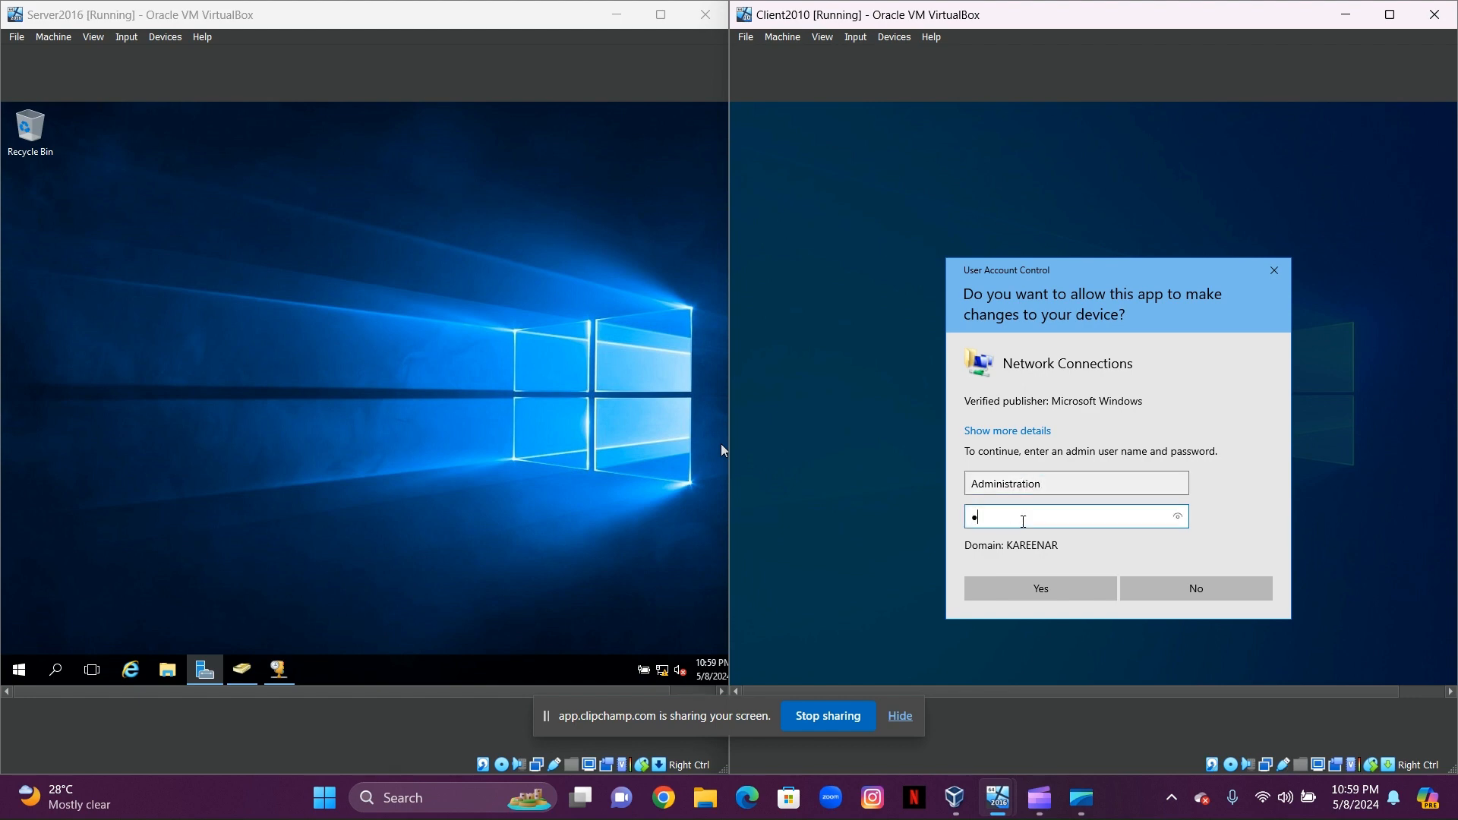
{"action": "left_click", "coordinate": [1051, 595]}
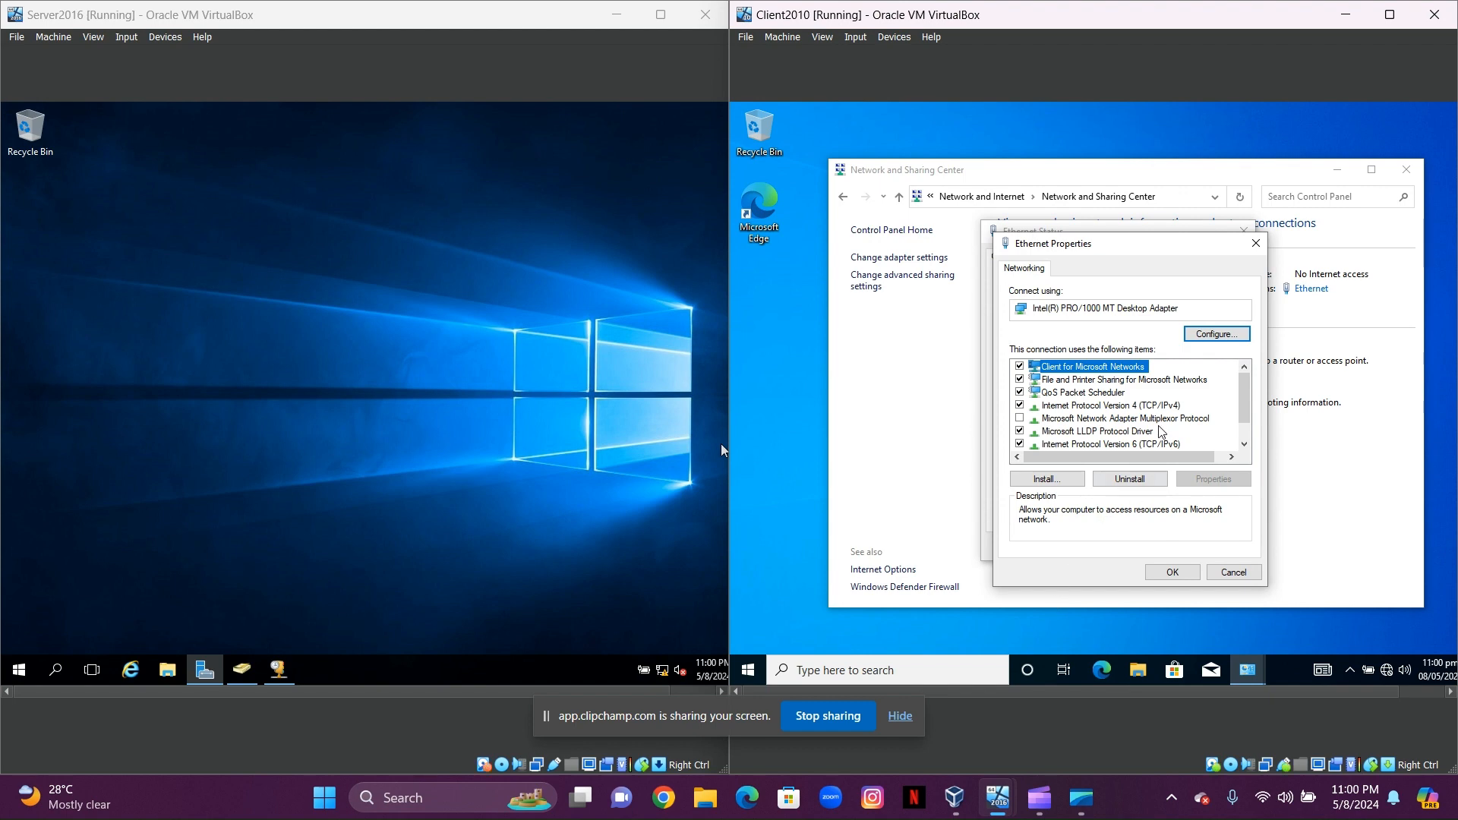
Set the Ethernet adapter's Internet Protocol Version 4 to obtain an IP address automatically, and close the network windows.
{"action": "left_click", "coordinate": [1175, 405]}
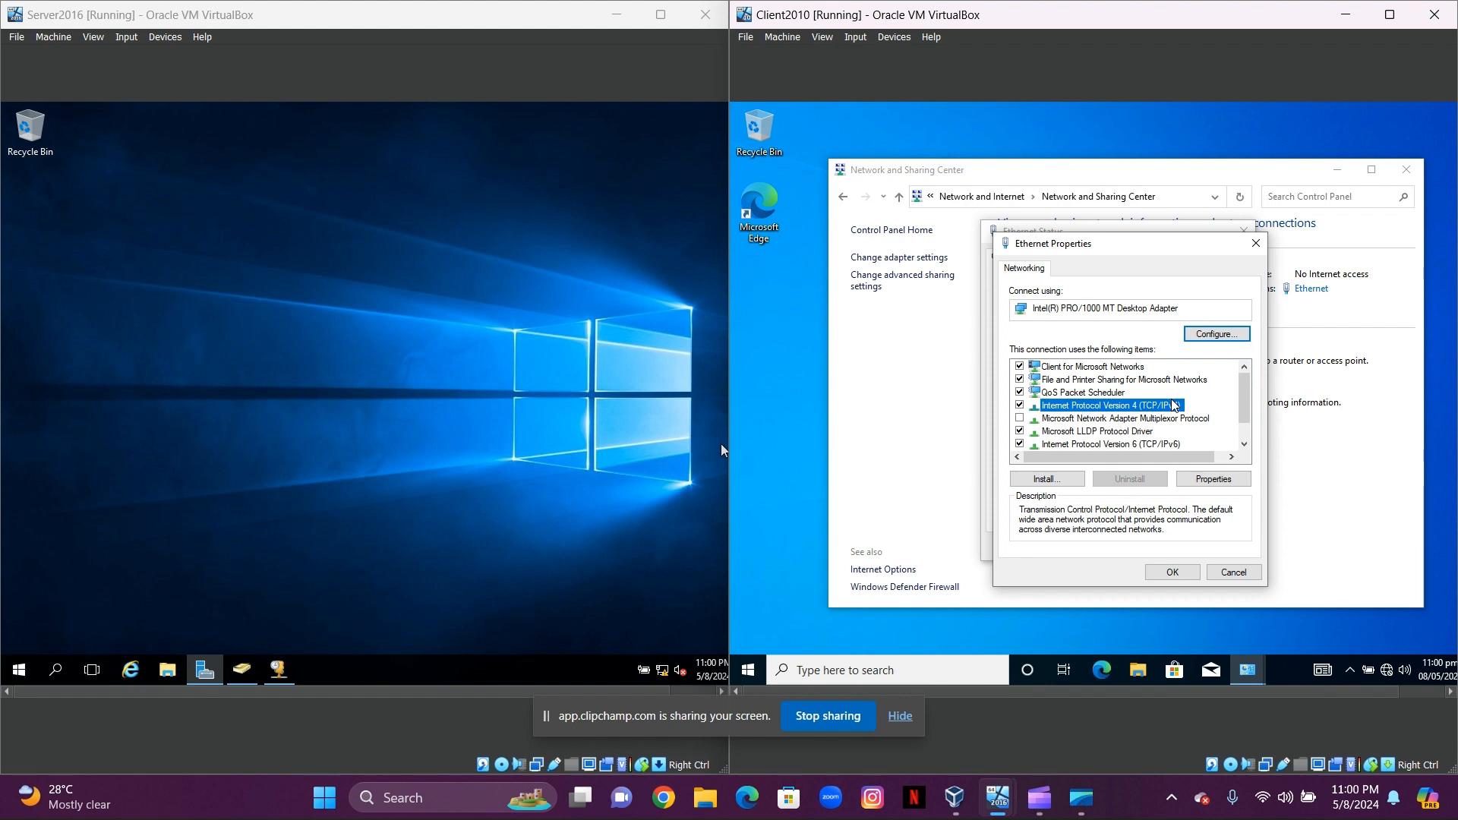
{"action": "left_click", "coordinate": [1216, 485]}
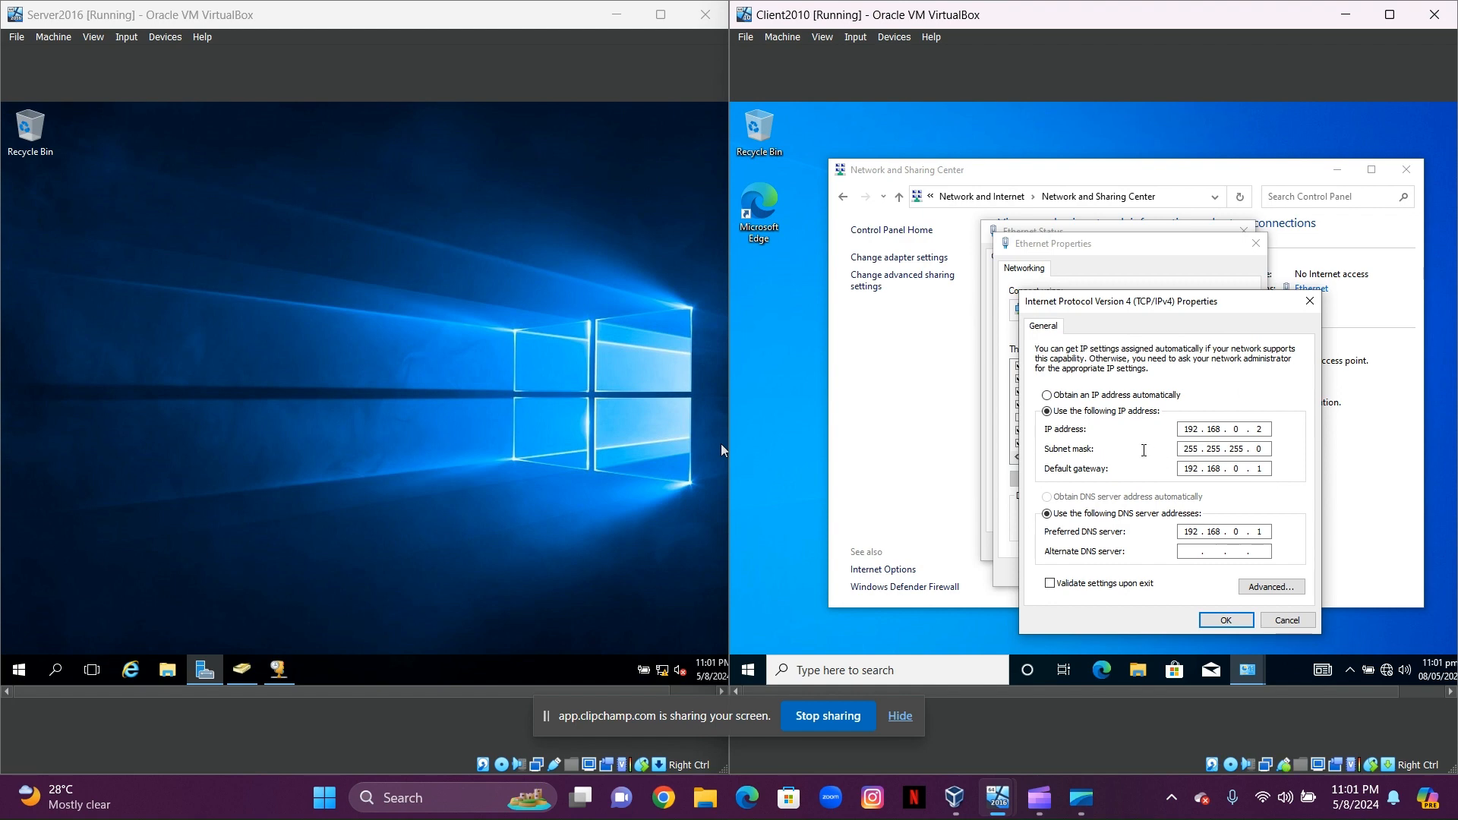
{"action": "left_click", "coordinate": [1048, 396]}
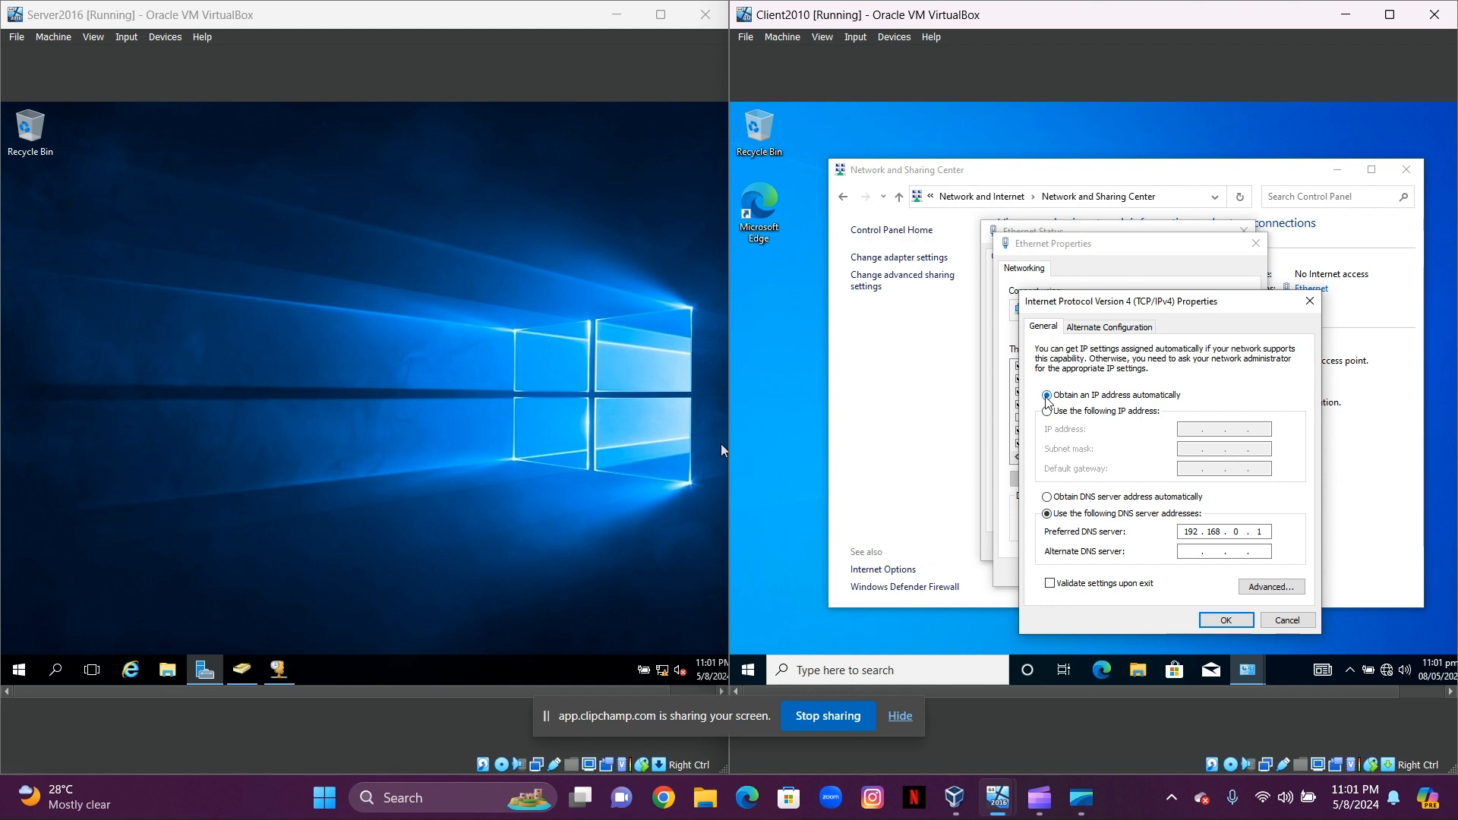
{"action": "left_click", "coordinate": [1219, 620]}
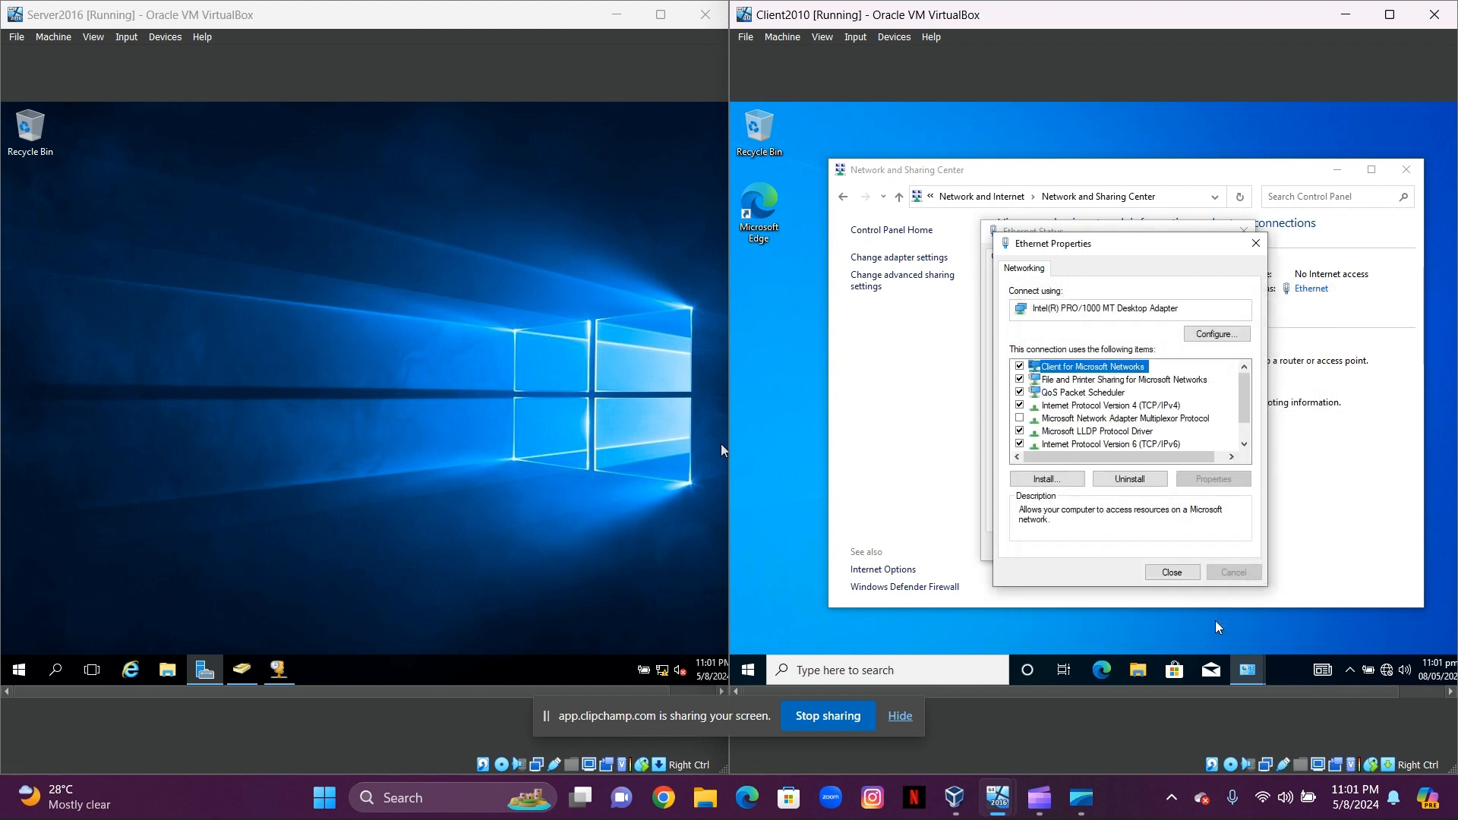
{"action": "left_click", "coordinate": [1172, 572]}
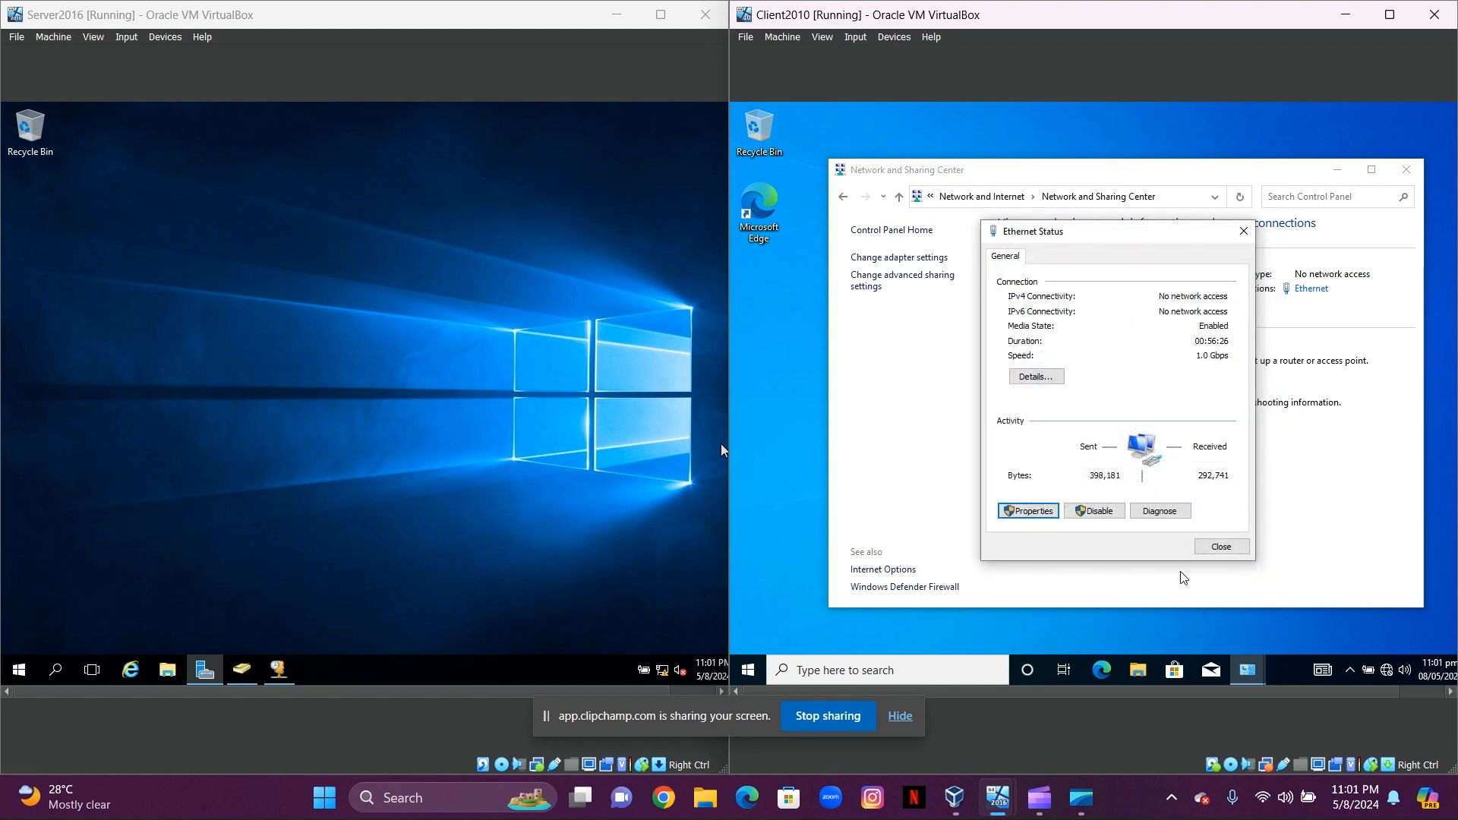
{"action": "left_click", "coordinate": [1218, 548]}
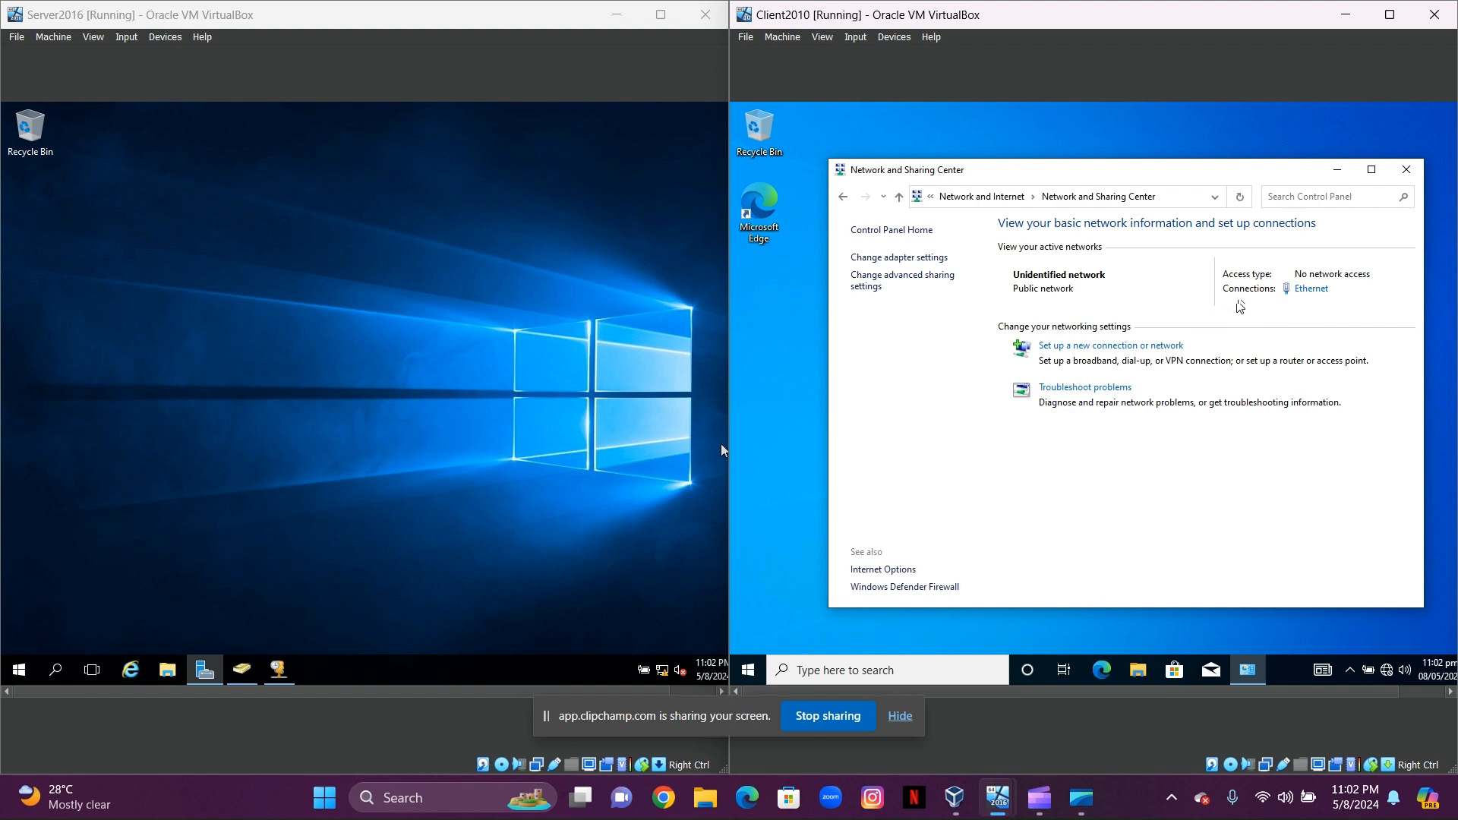
{"action": "left_click", "coordinate": [1406, 180]}
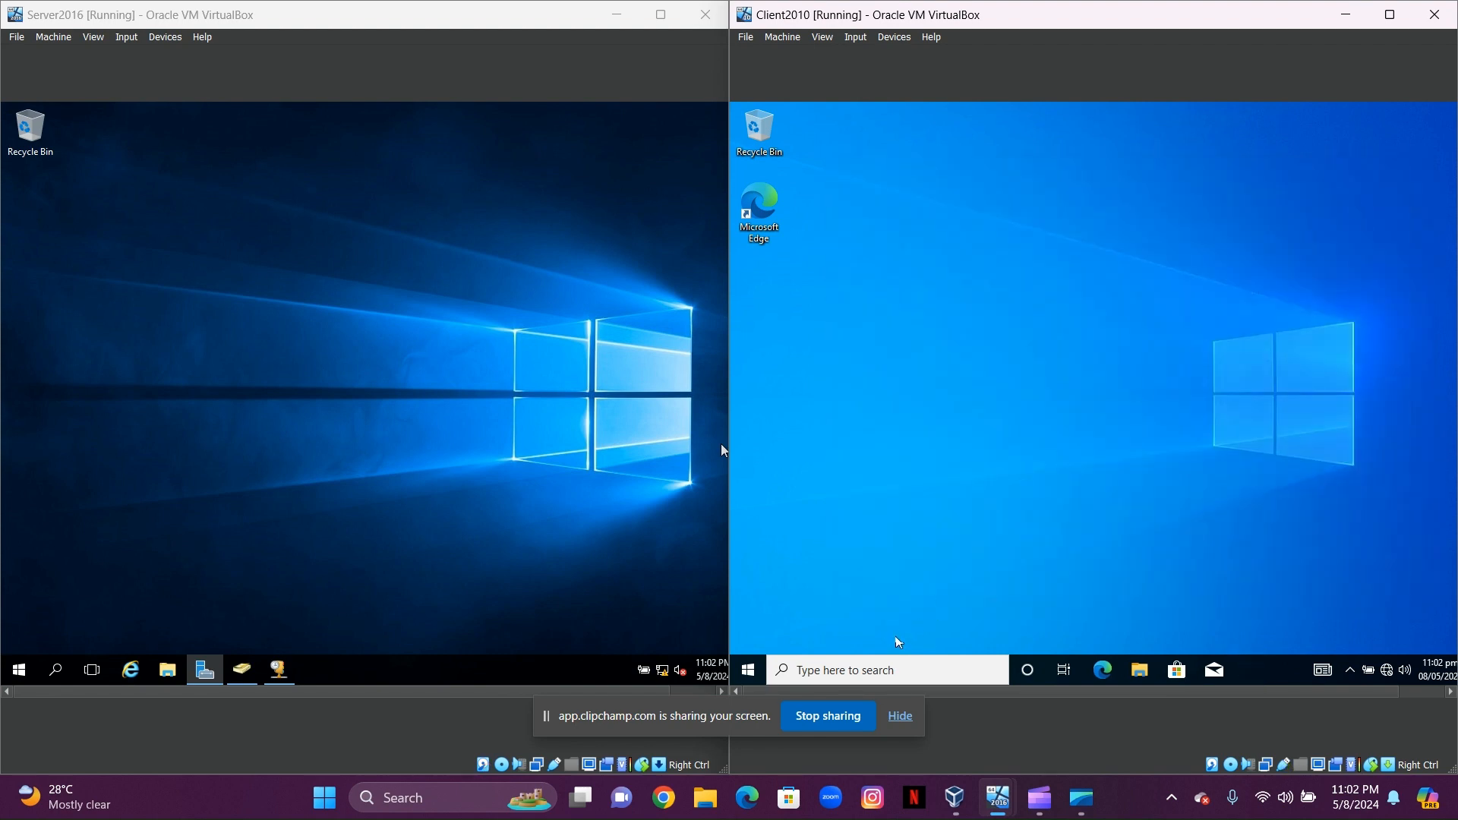
Open Command Prompt on the client and run ipconfig/all to display its full IP configuration.
{"action": "left_click", "coordinate": [885, 665]}
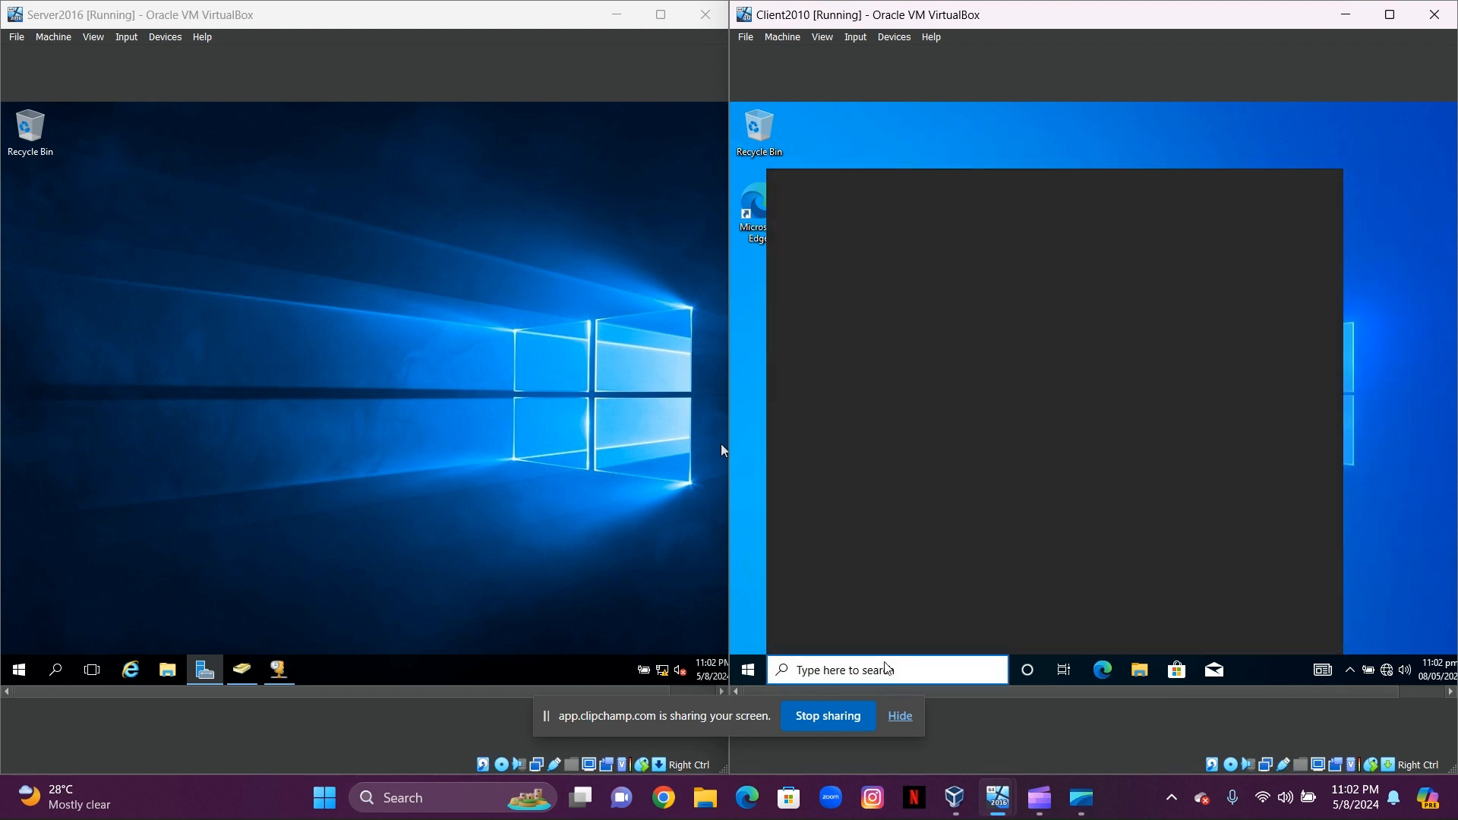
{"action": "type", "text": "com"}
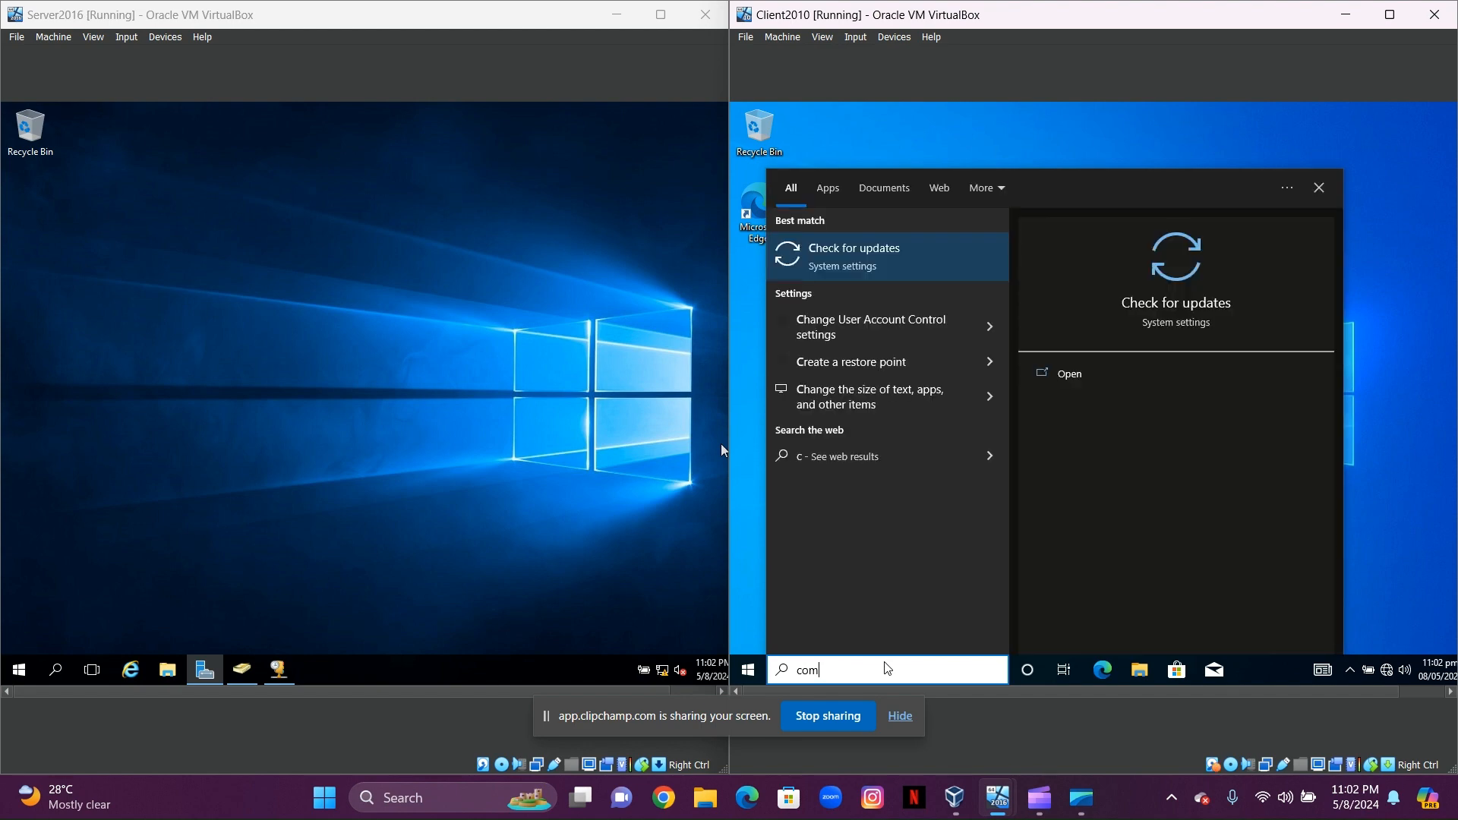
{"action": "type", "text": "m"}
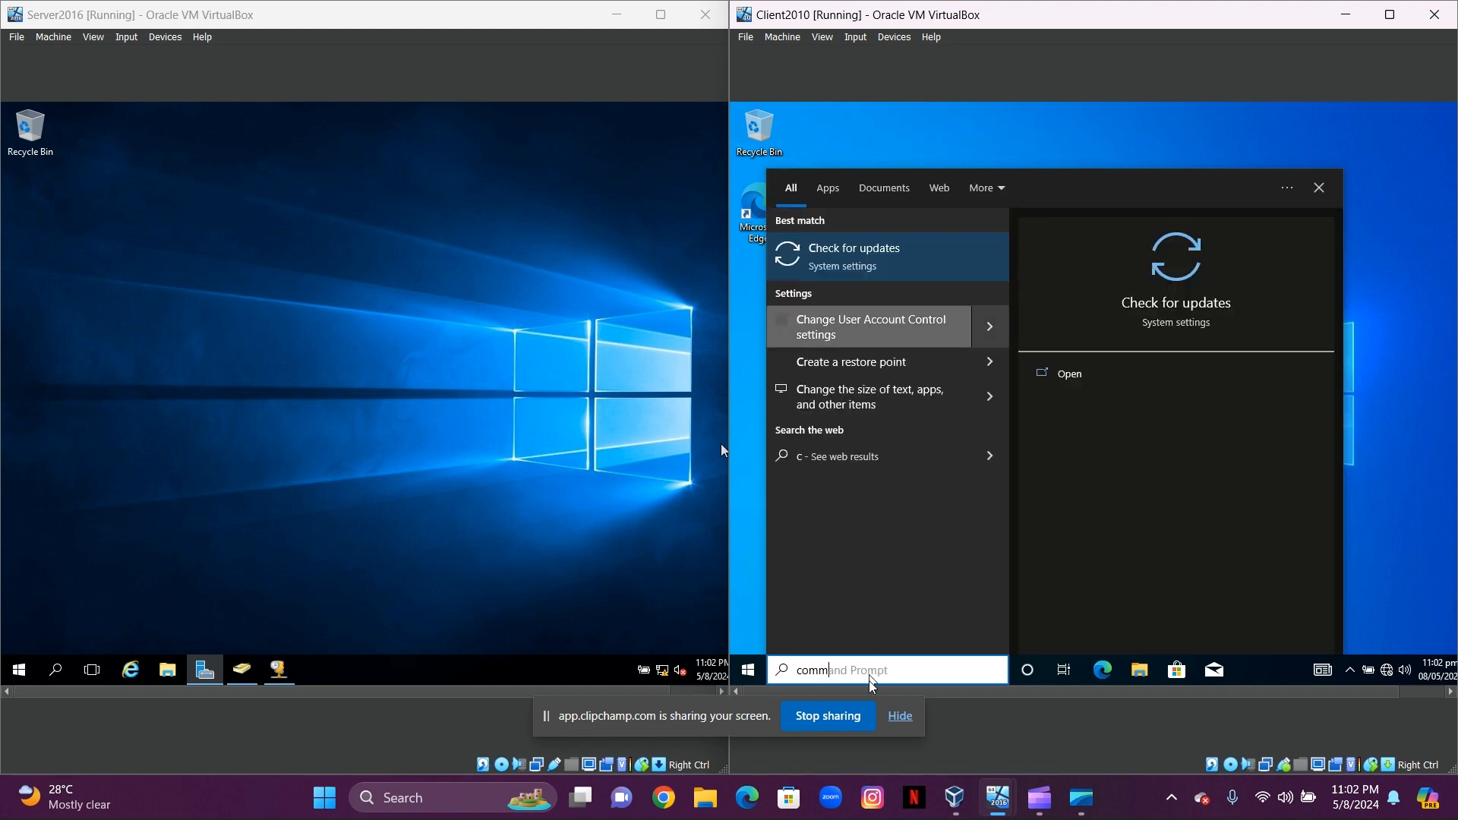
{"action": "left_click", "coordinate": [894, 262]}
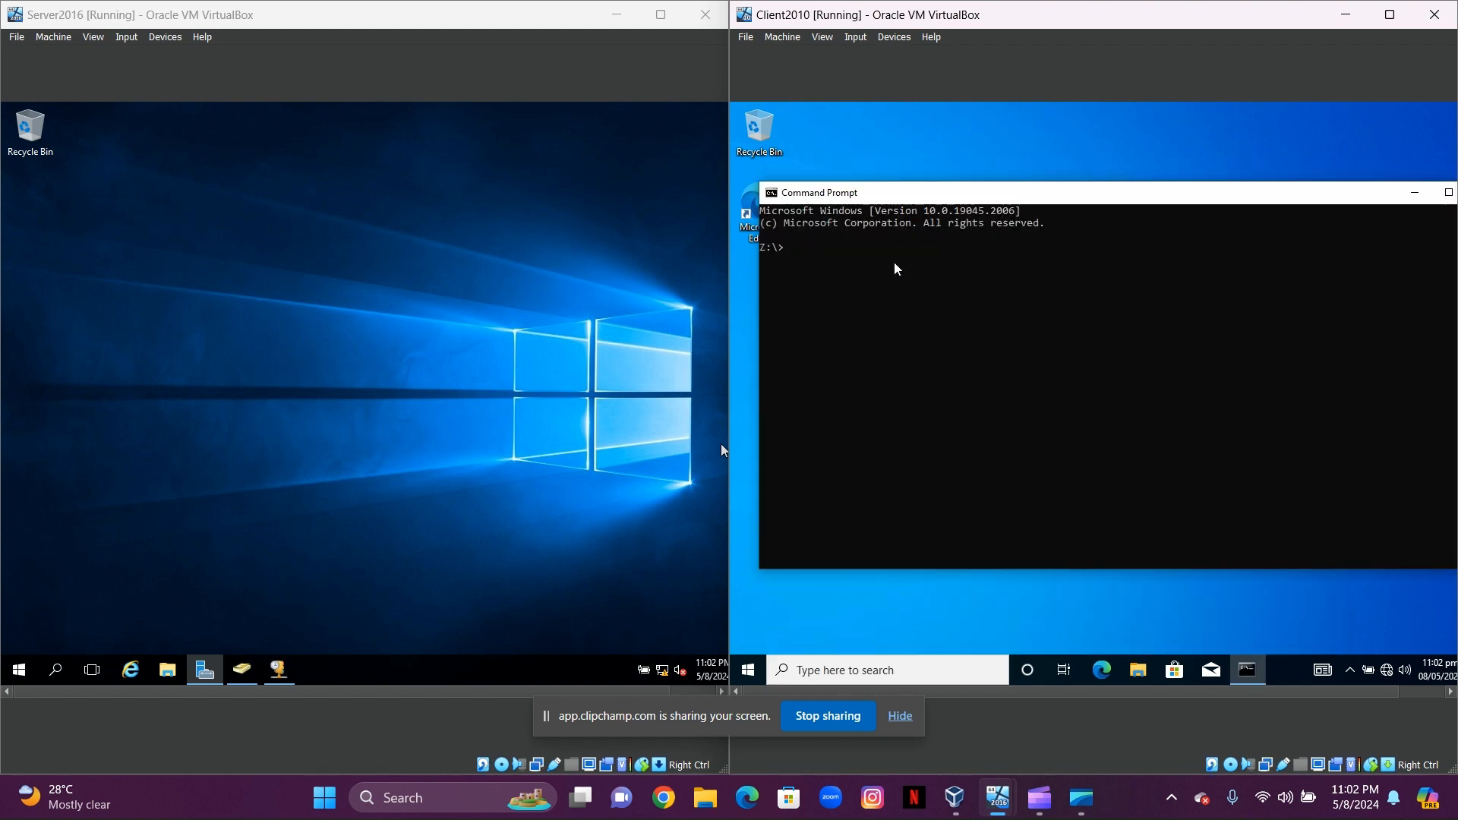
{"action": "type", "text": "ipconfig/all"}
{"action": "key", "text": "Return"}
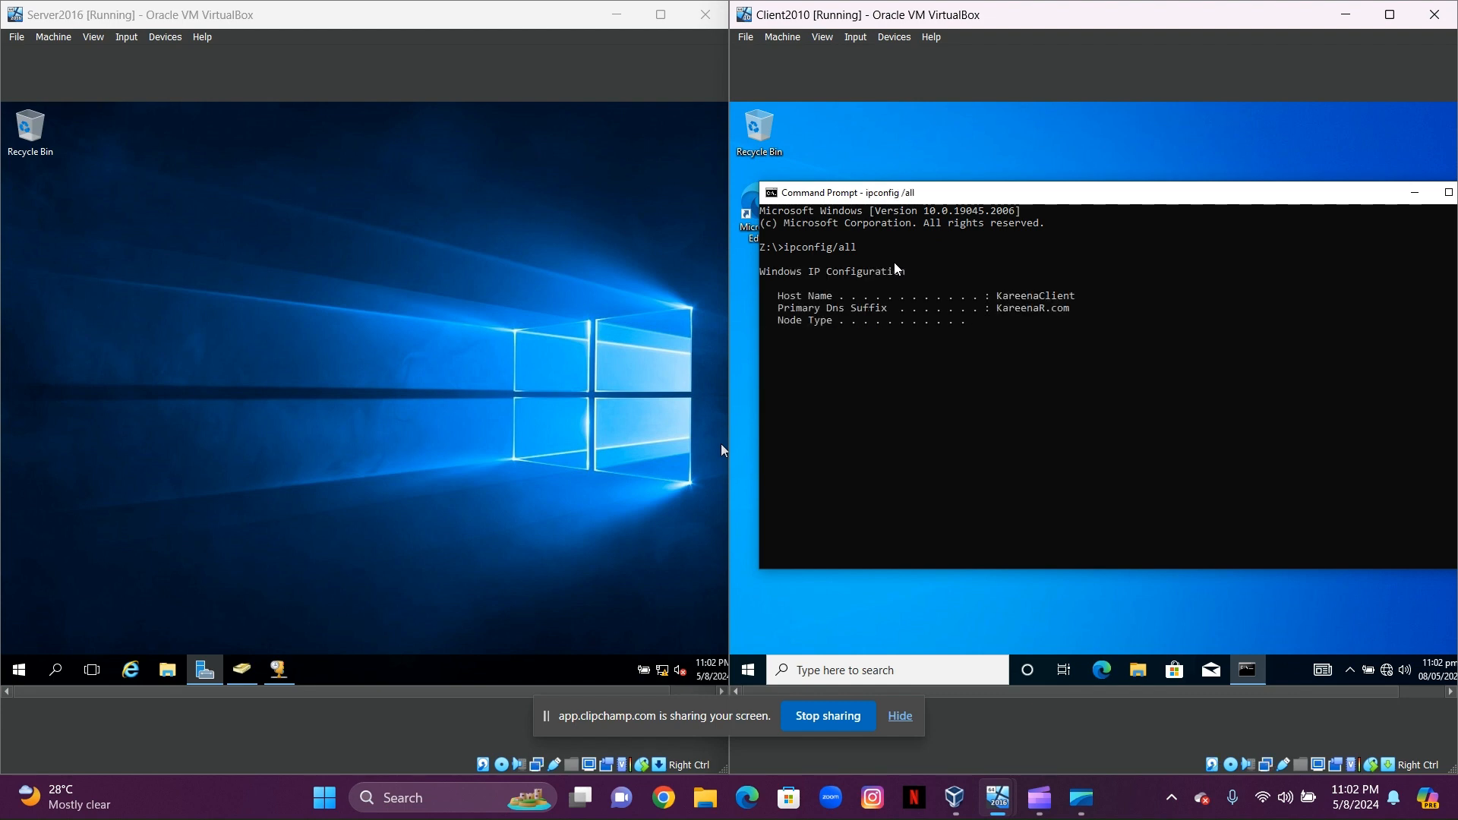